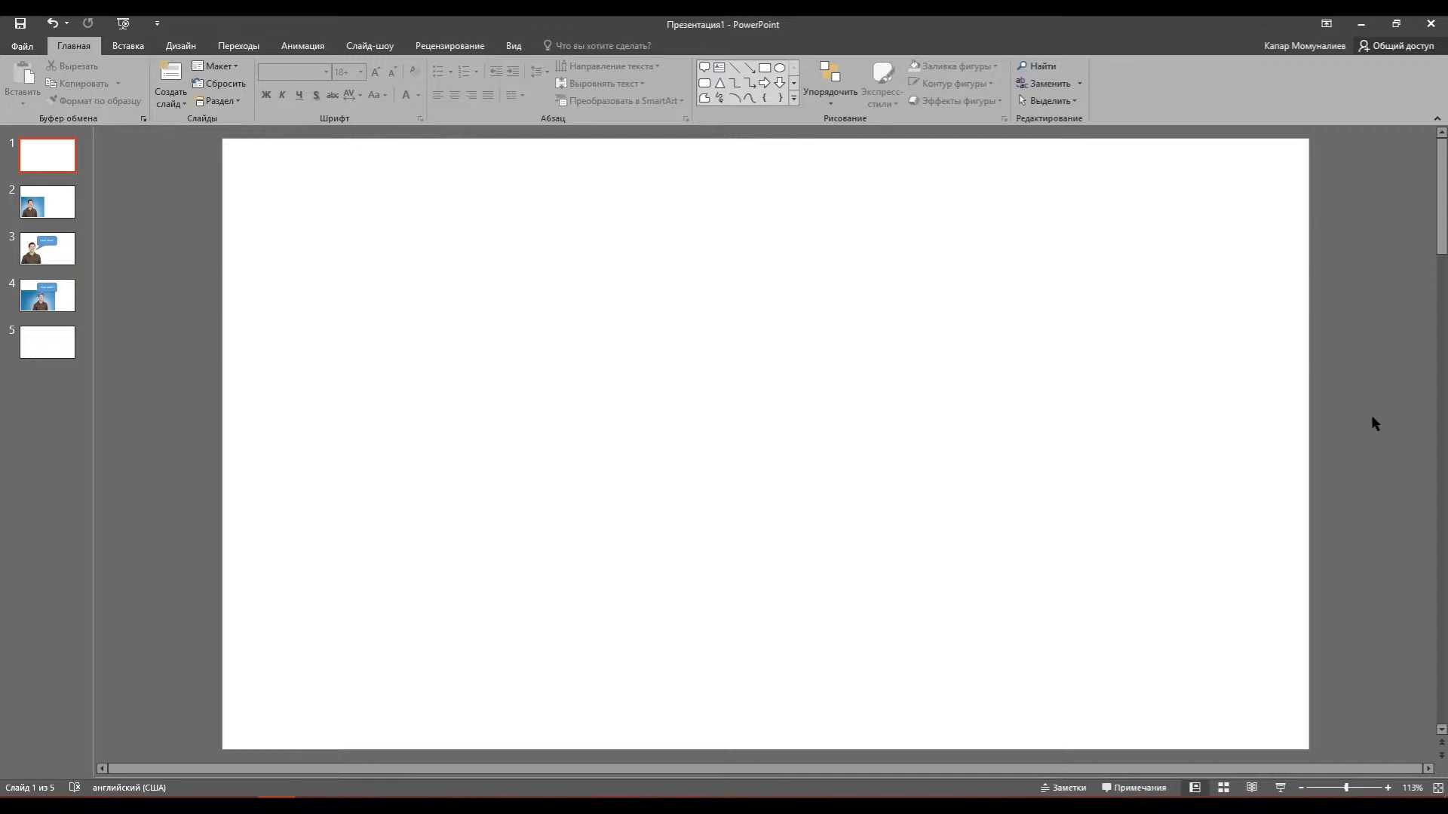
Set the system speaker volume to 50
{"action": "left_click", "coordinate": [1305, 805]}
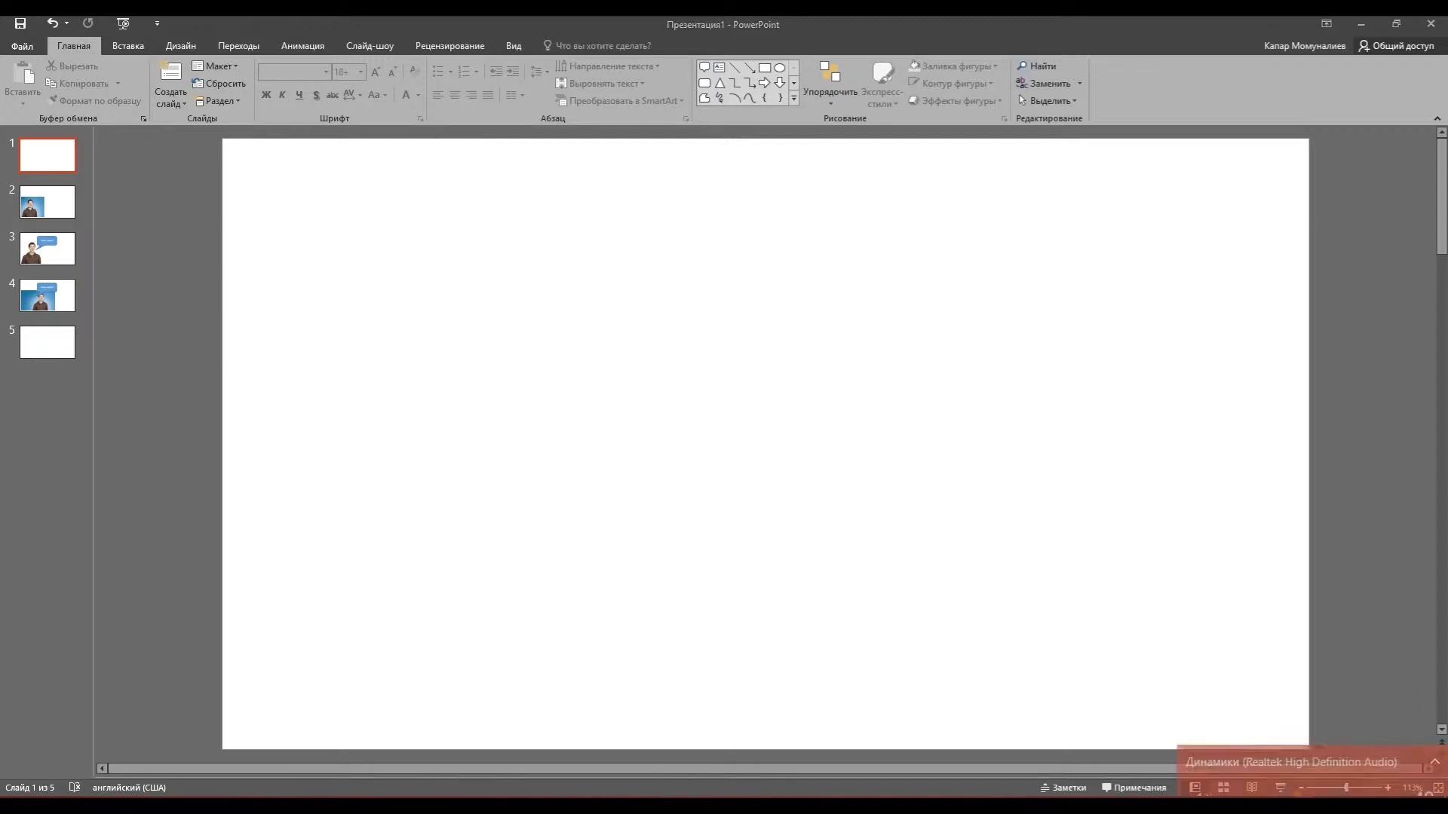
{"action": "left_click_drag", "start_coordinate": [1307, 777], "coordinate": [1311, 778]}
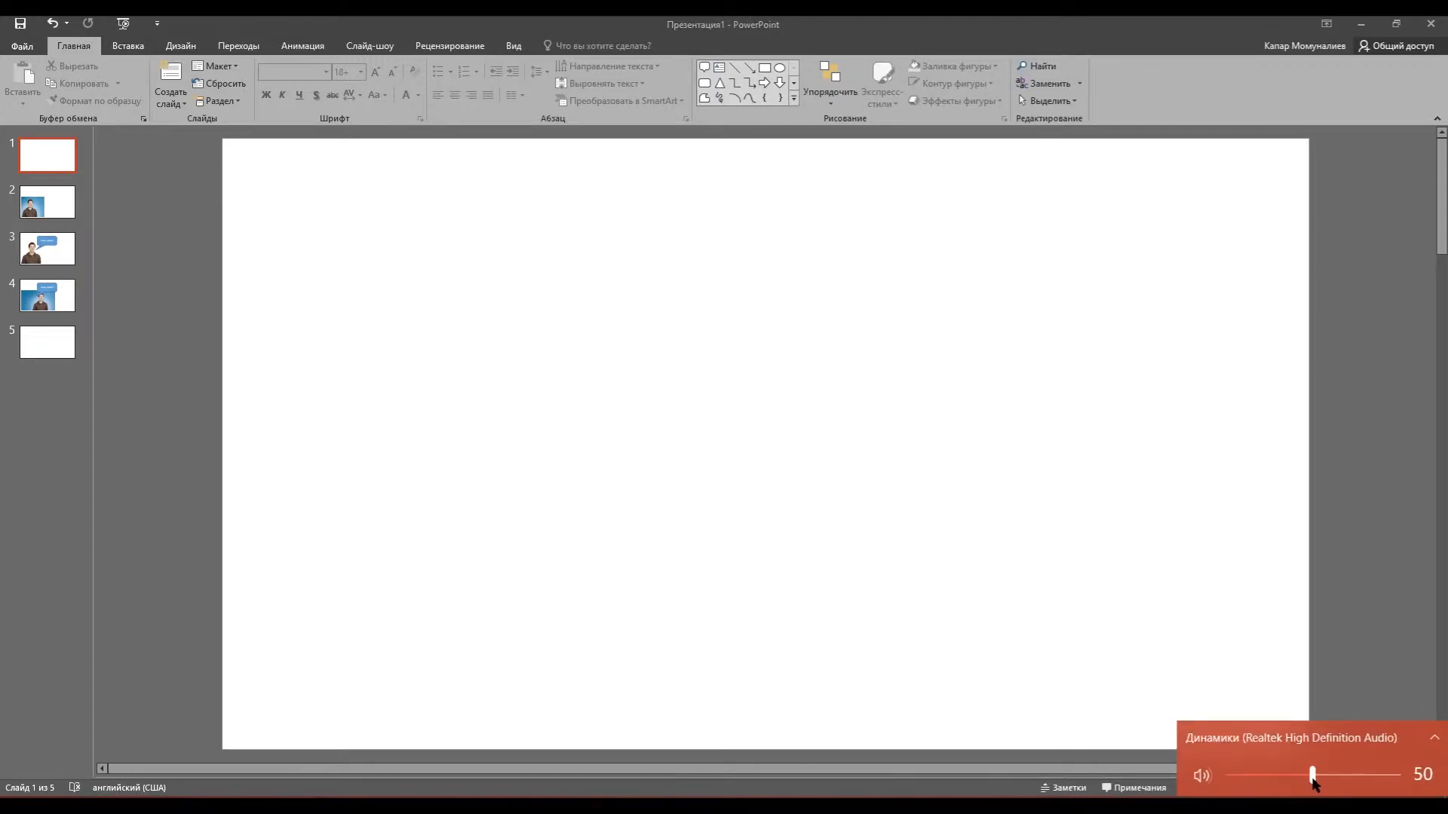
{"action": "left_click", "coordinate": [1377, 636]}
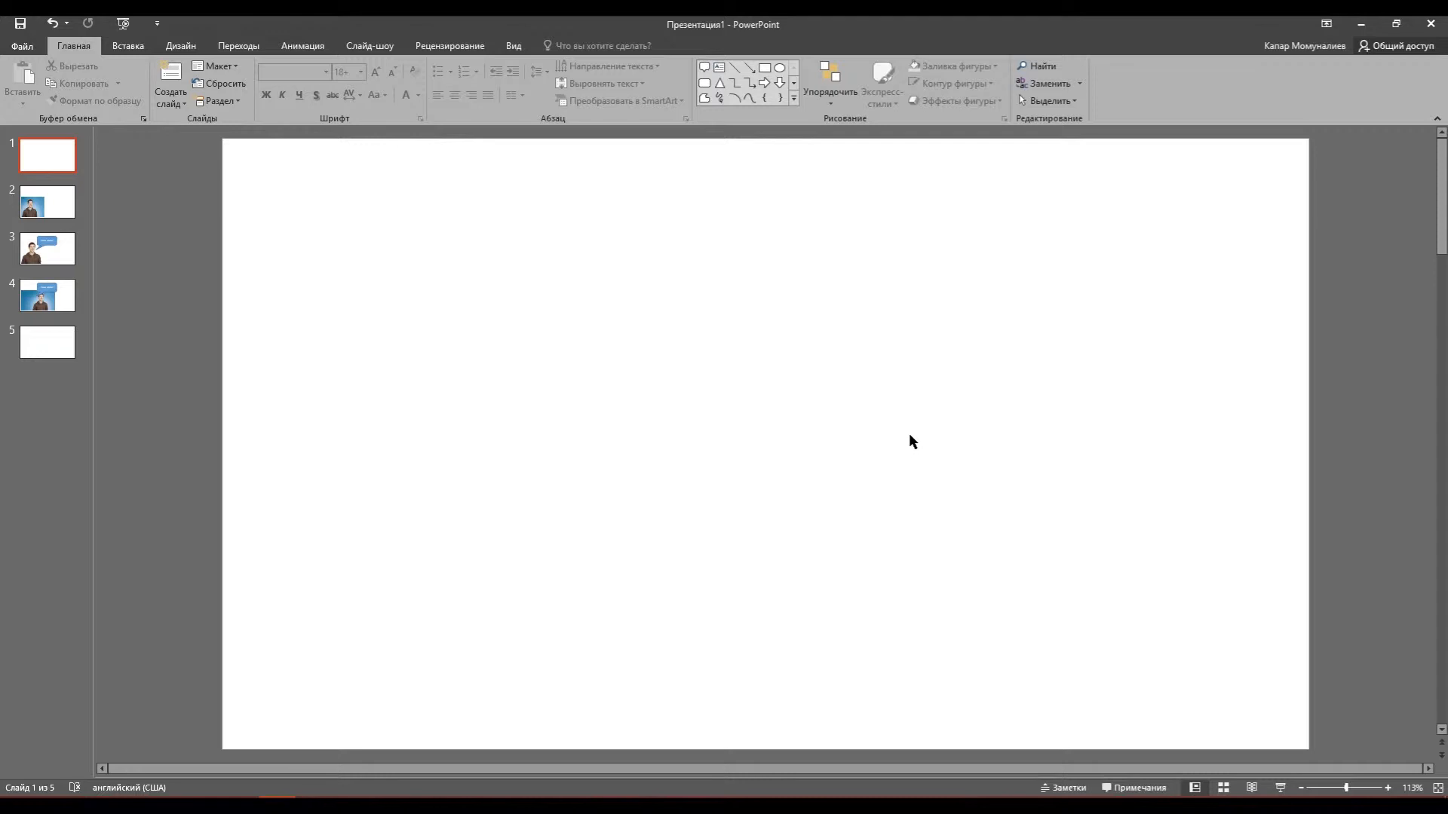
Insert the picture Без названия.jpg from the Downloads folder onto the blank first slide
{"action": "left_click", "coordinate": [128, 45]}
{"action": "left_click", "coordinate": [125, 85]}
{"action": "left_click", "coordinate": [269, 245]}
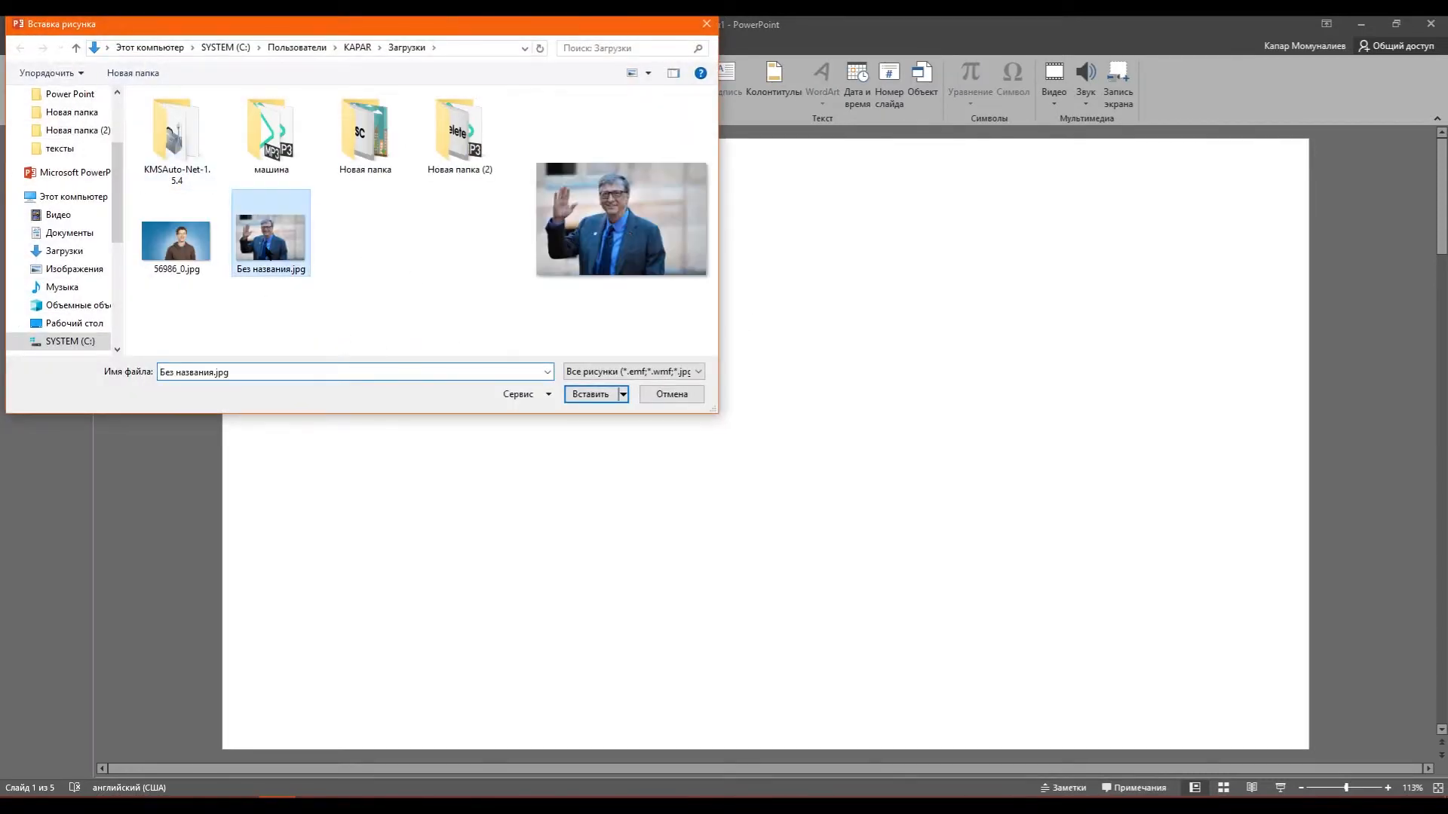
{"action": "left_click", "coordinate": [595, 394]}
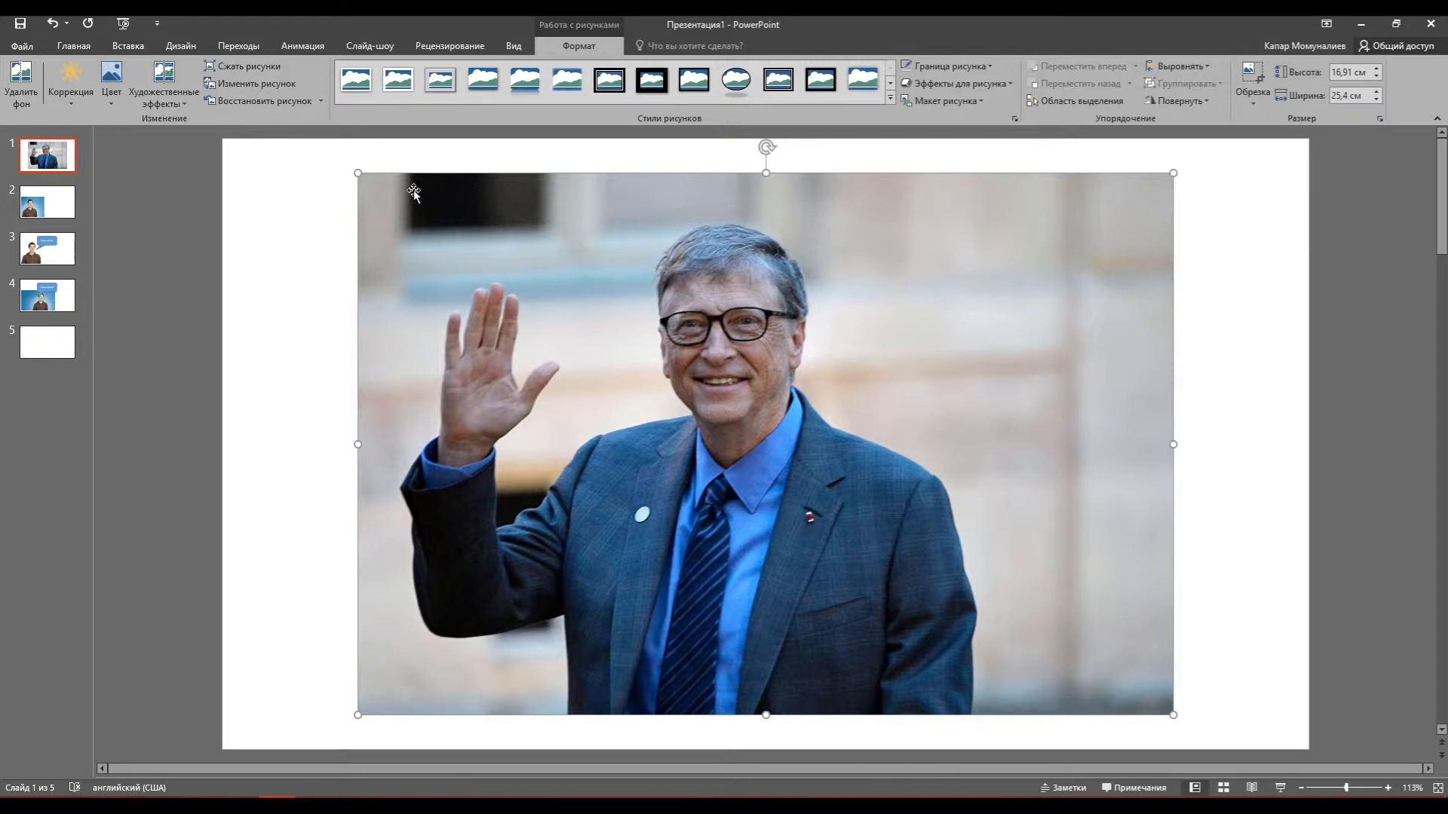
Shrink the inserted photo to about 9.02 × 13.55 cm and move it to the lower-left part of the slide
{"action": "left_click_drag", "start_coordinate": [355, 172], "coordinate": [804, 435]}
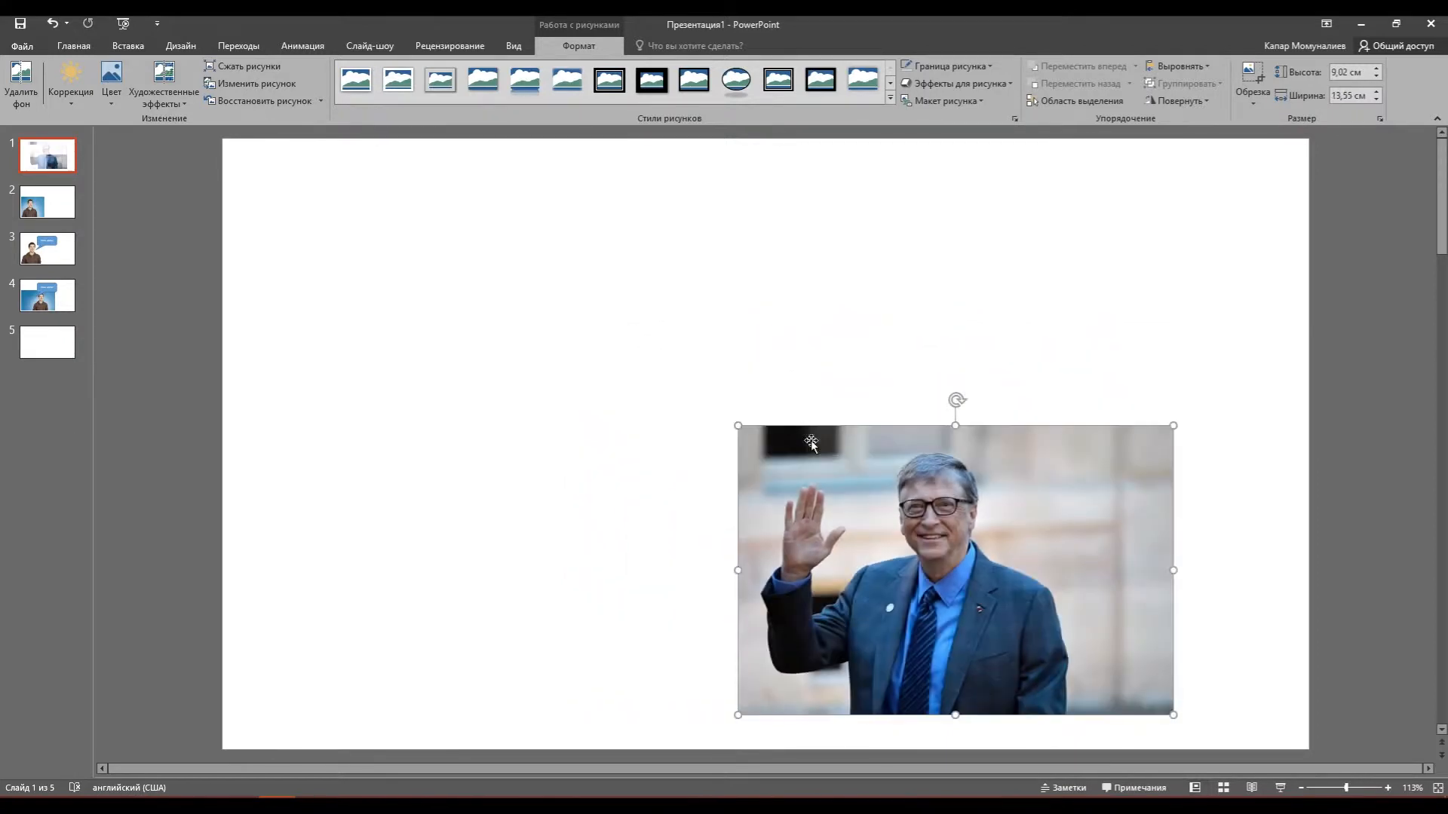
{"action": "left_click_drag", "start_coordinate": [963, 561], "coordinate": [544, 510]}
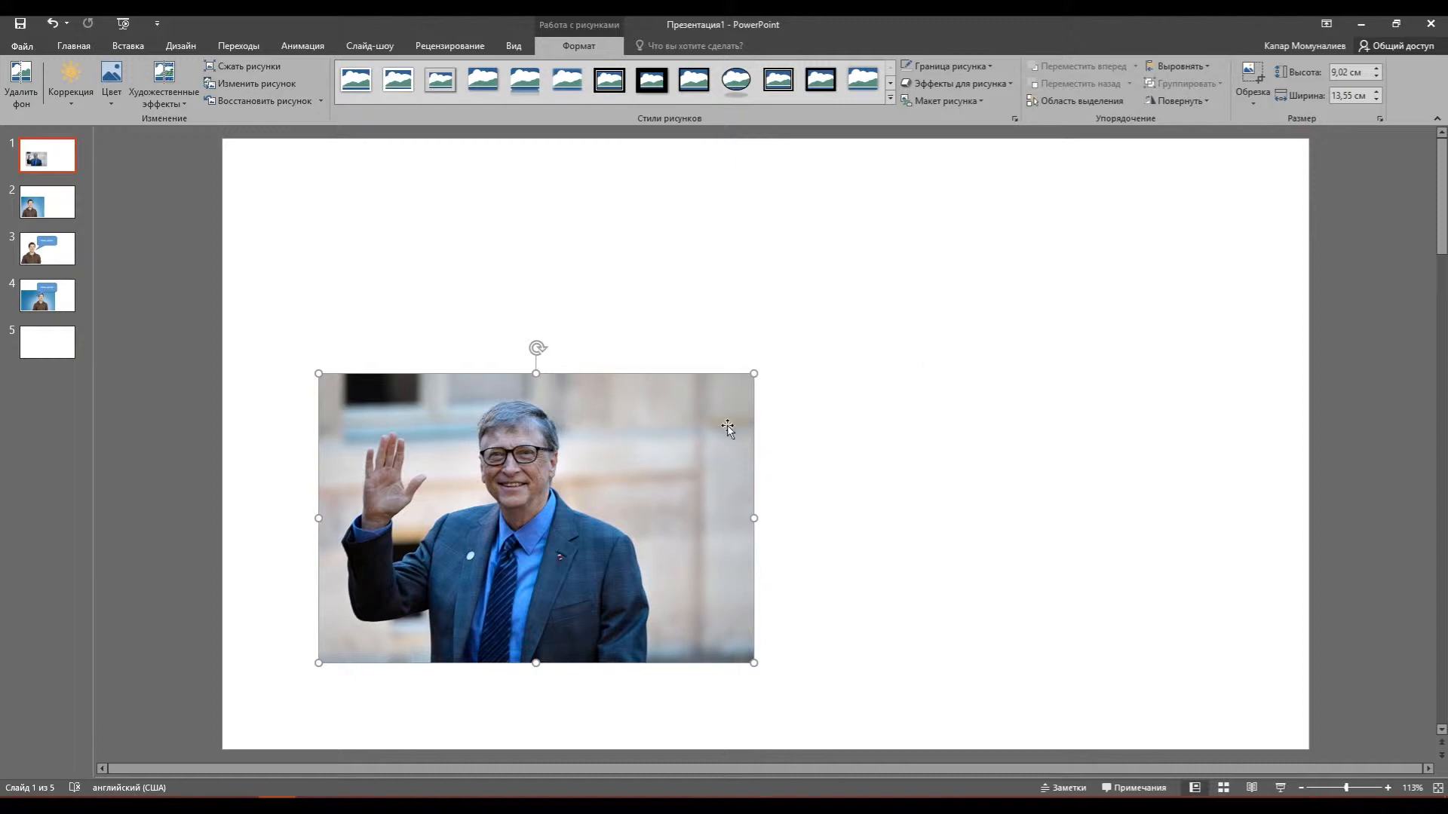
{"action": "left_click", "coordinate": [864, 428]}
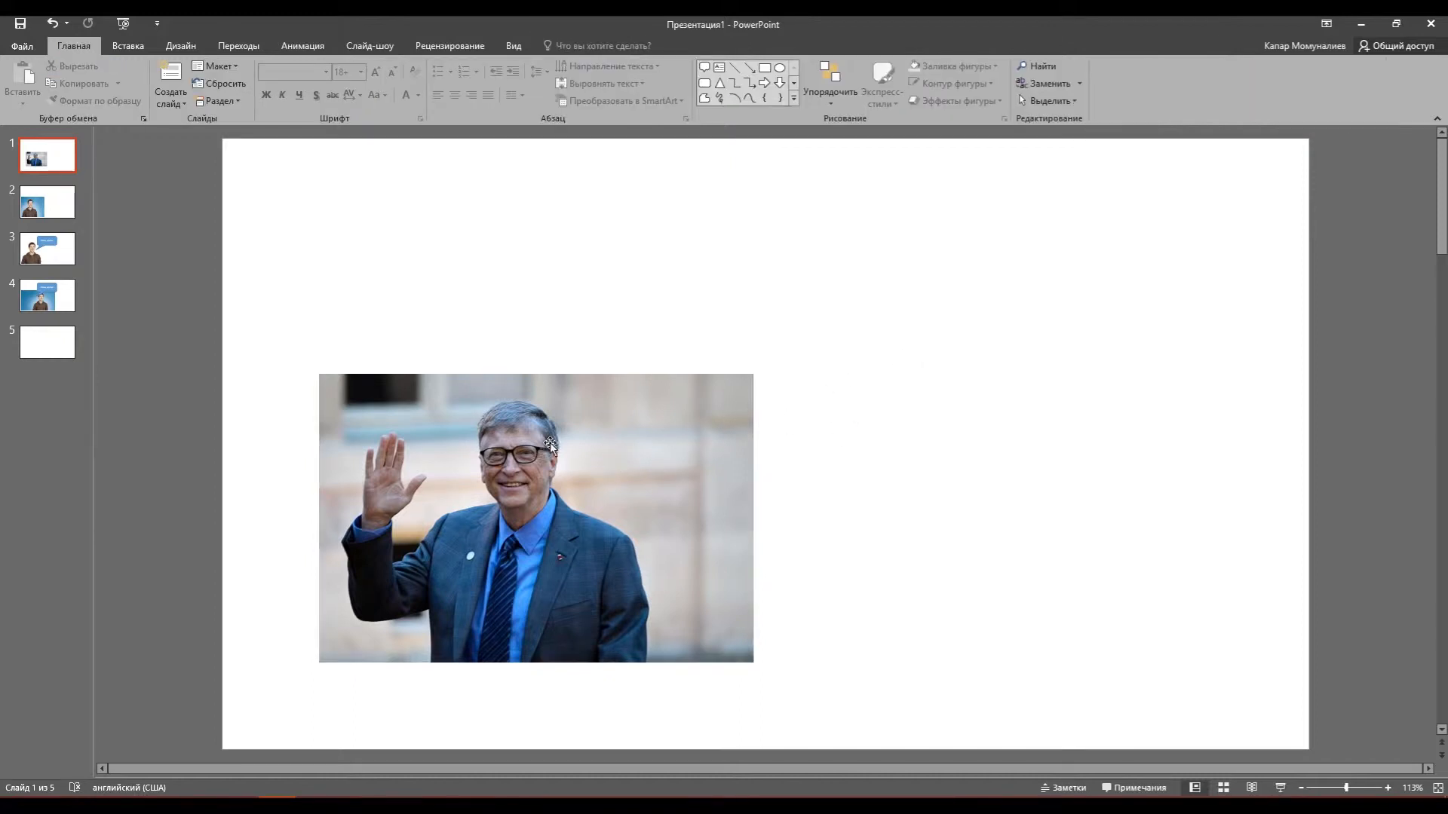
Remove the photo's background, extending the kept area around the waving man, and move the cut-out down to the slide's lower edge
{"action": "left_click", "coordinate": [537, 480]}
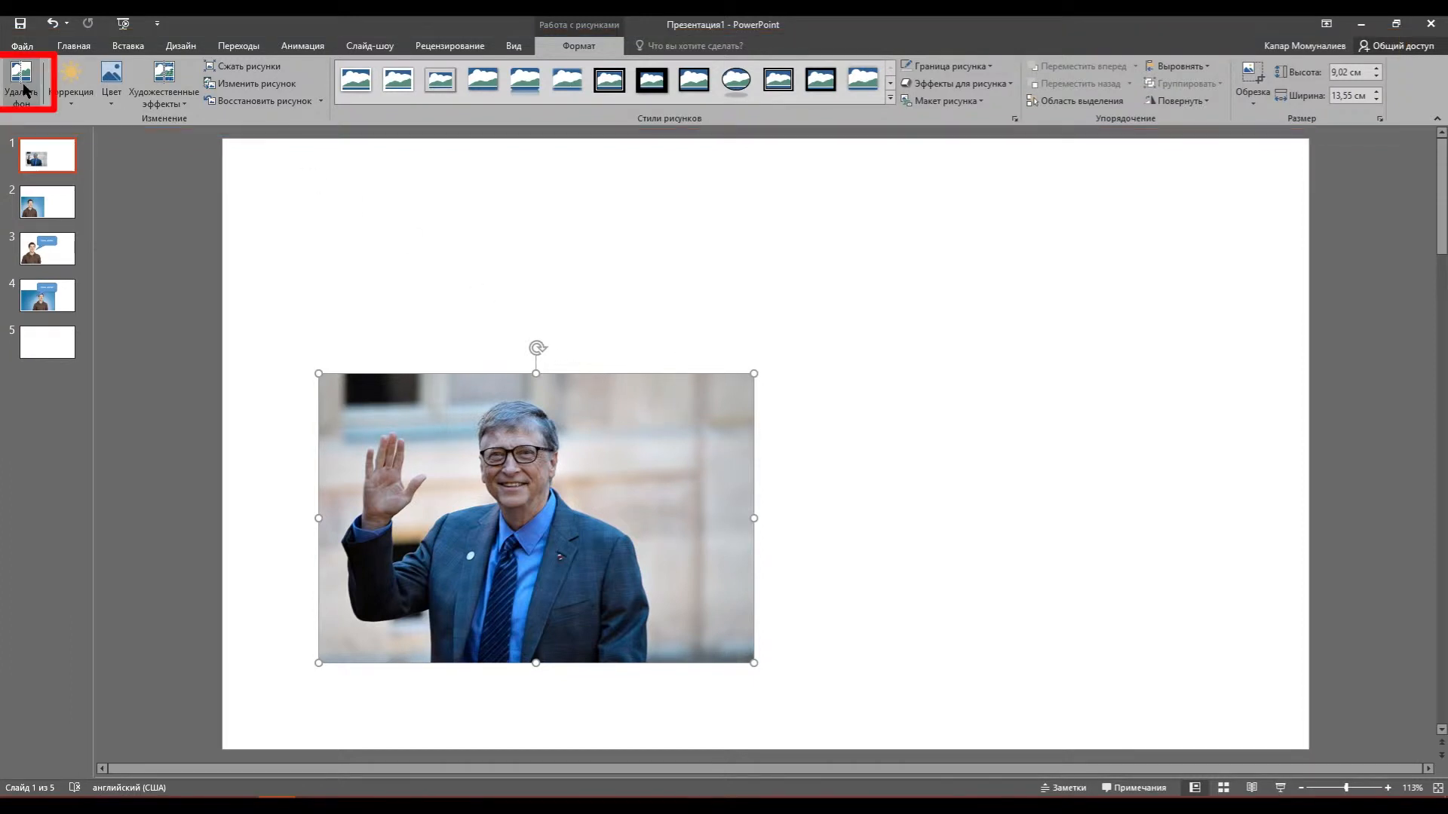
{"action": "left_click", "coordinate": [42, 108]}
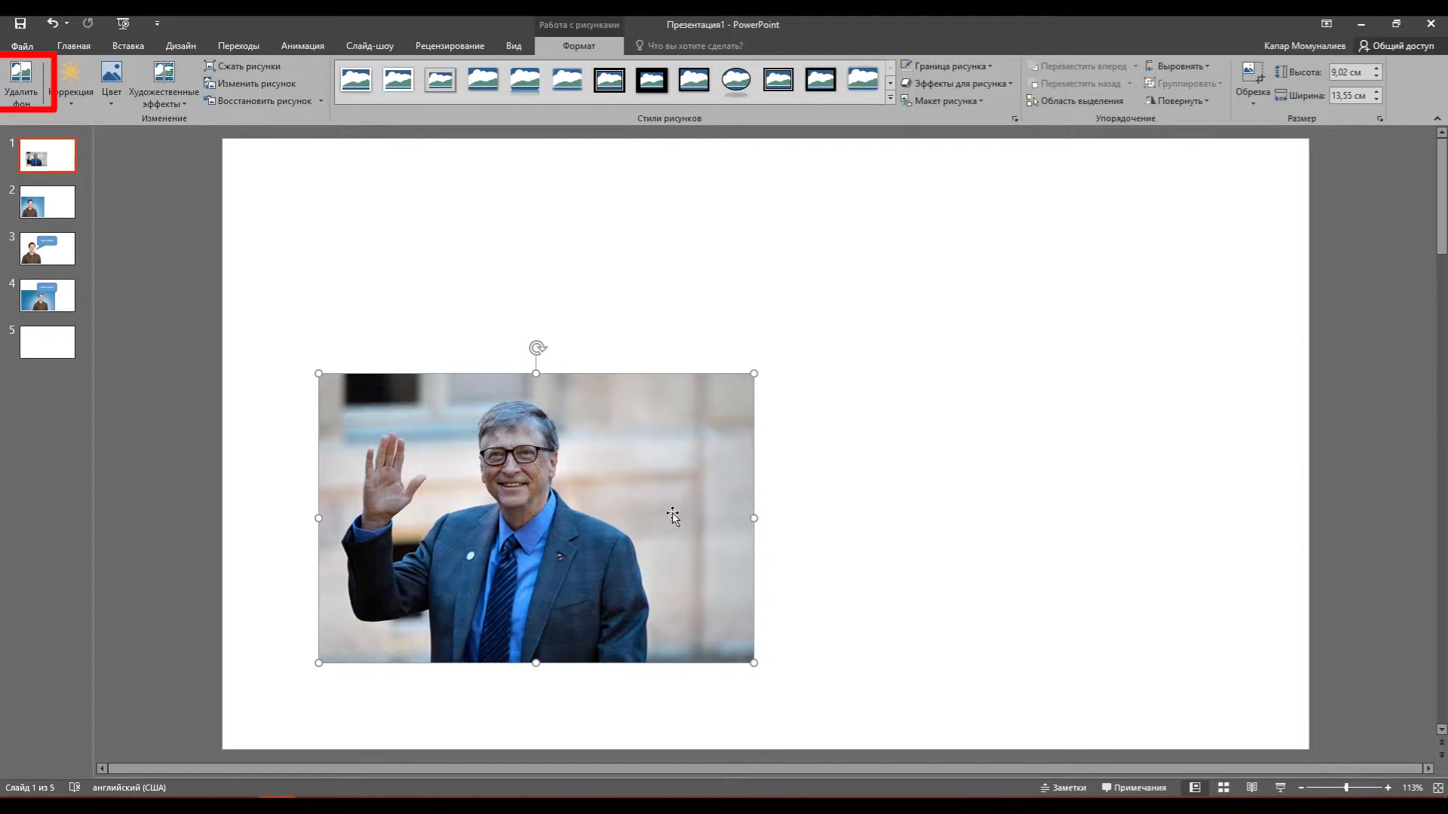
{"action": "left_click", "coordinate": [22, 80]}
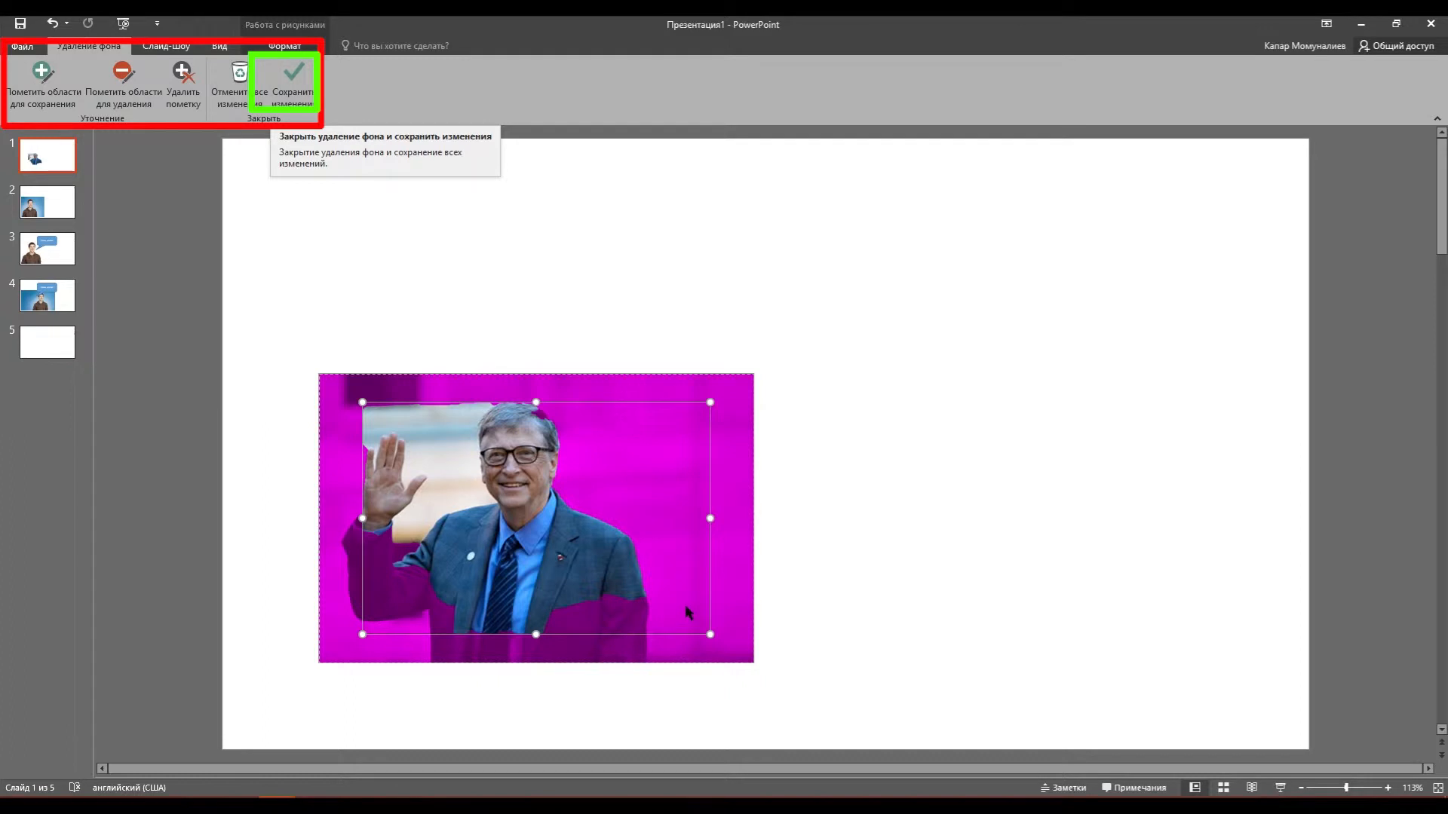
{"action": "left_click_drag", "start_coordinate": [535, 634], "coordinate": [539, 664]}
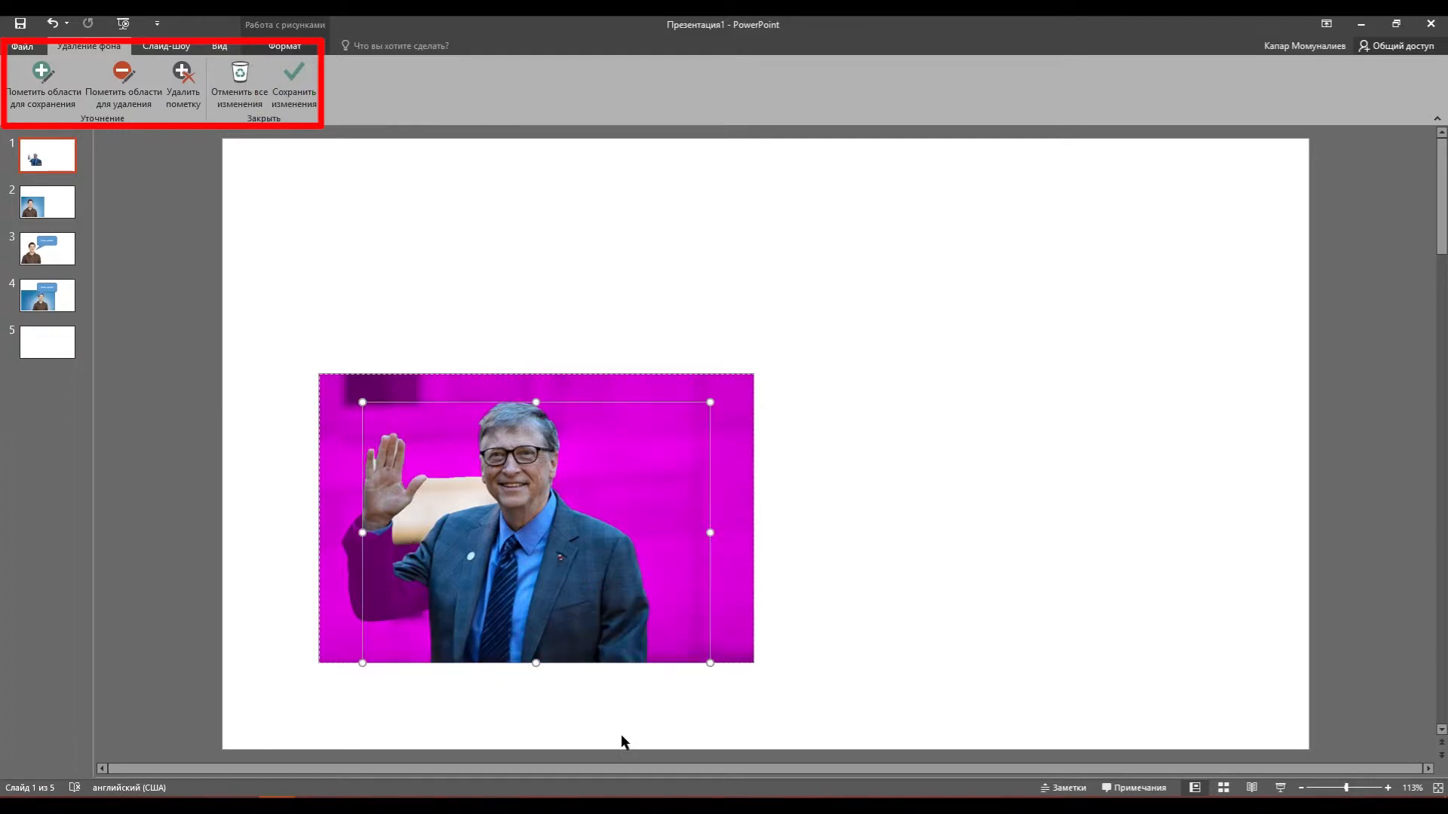
{"action": "left_click_drag", "start_coordinate": [362, 533], "coordinate": [338, 533]}
{"action": "left_click_drag", "start_coordinate": [528, 404], "coordinate": [525, 395]}
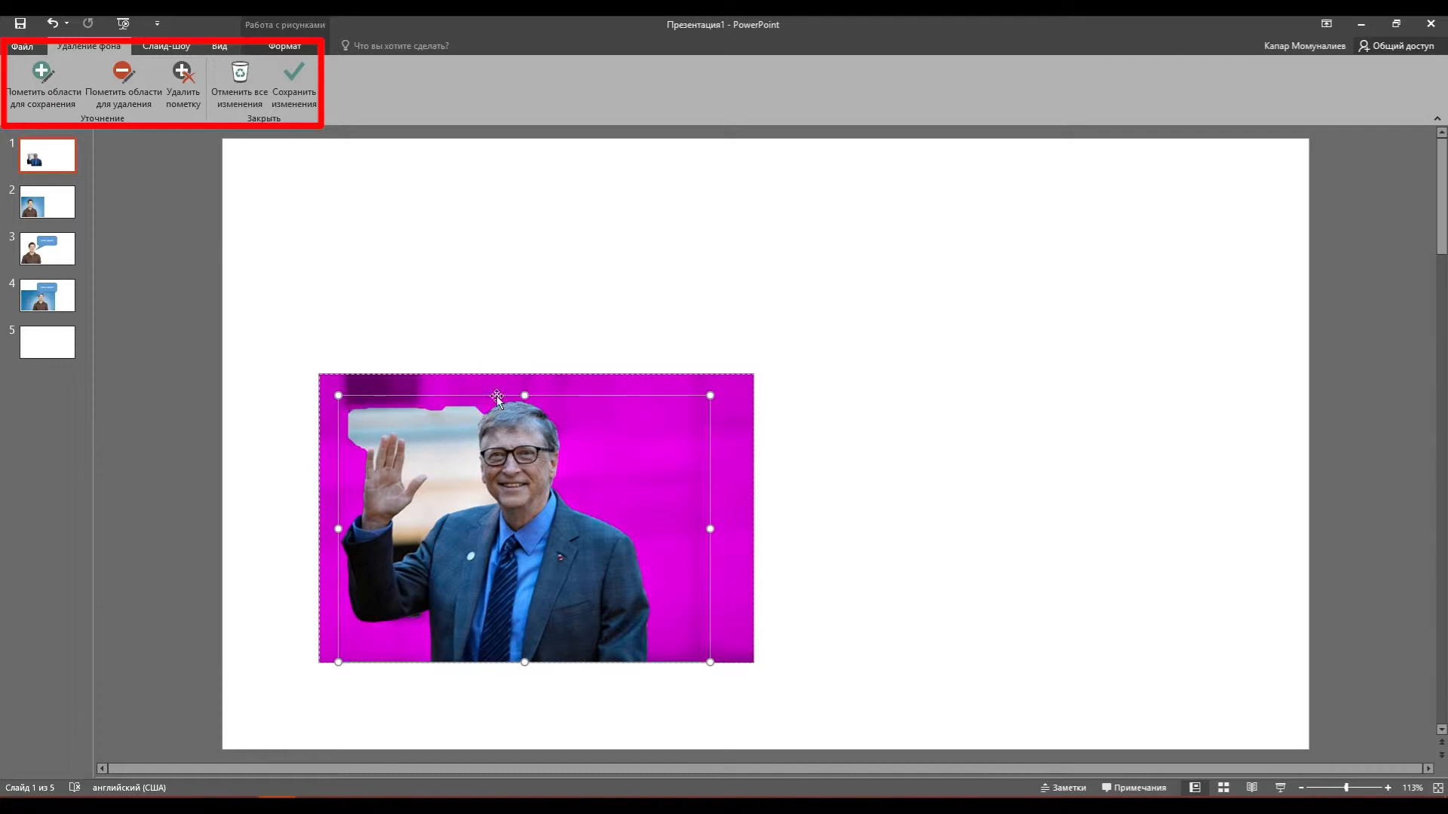
{"action": "left_click_drag", "start_coordinate": [338, 393], "coordinate": [344, 398]}
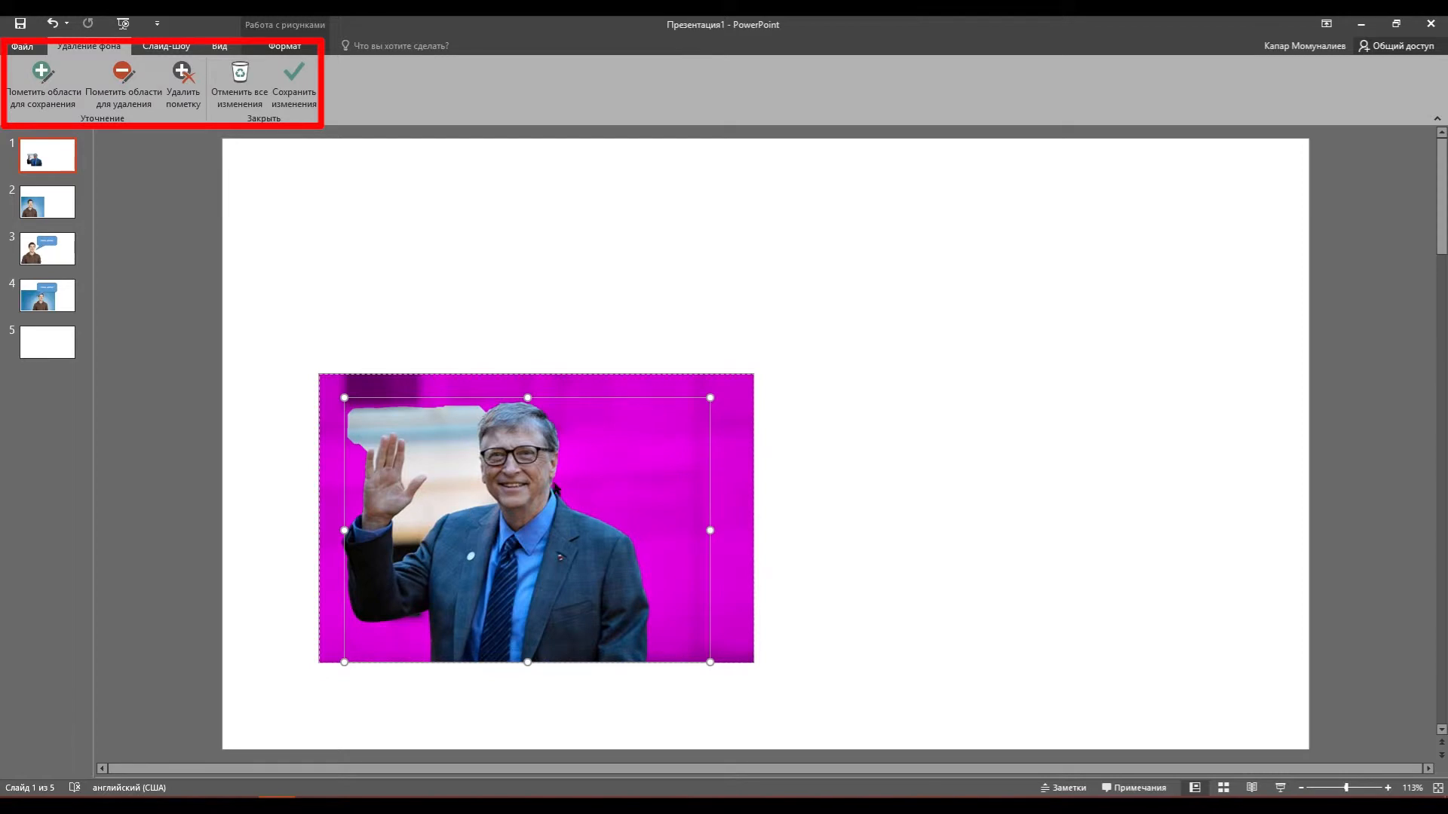
{"action": "left_click", "coordinate": [281, 76]}
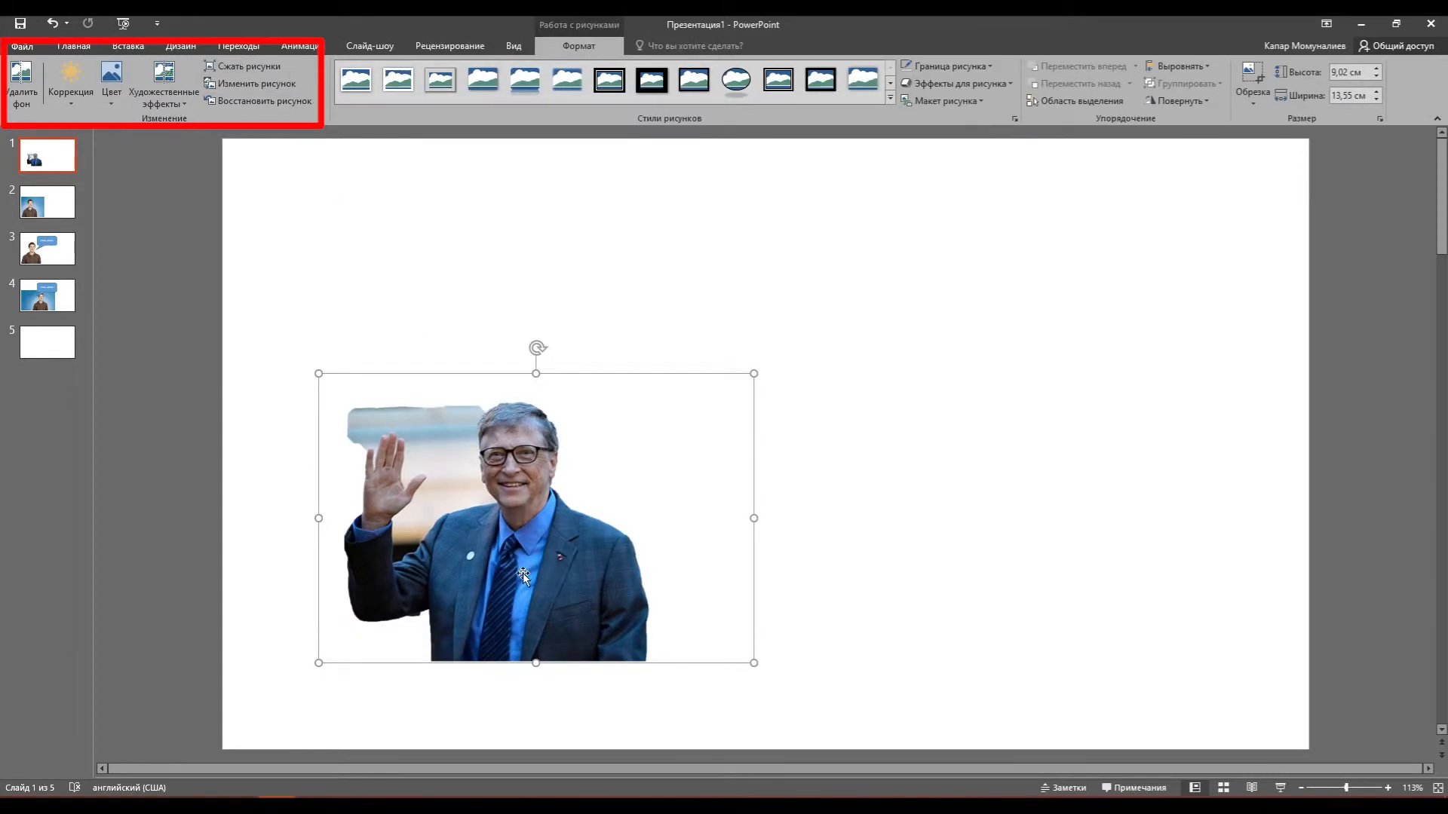
{"action": "left_click_drag", "start_coordinate": [523, 572], "coordinate": [491, 650]}
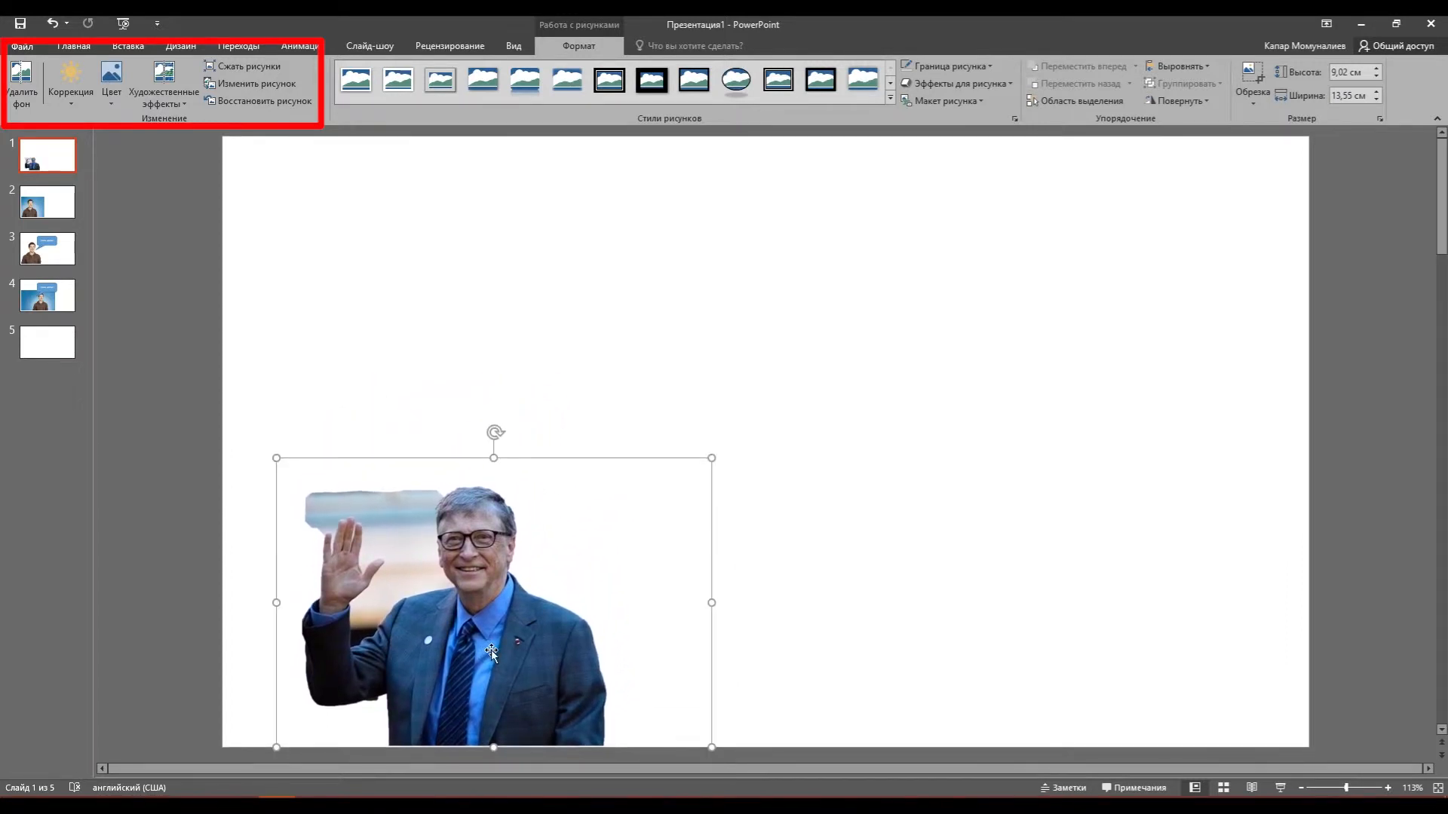
Remove the blue background from the photo on slide 2, fitting the kept area to the man's whole visible body
{"action": "left_click", "coordinate": [60, 215]}
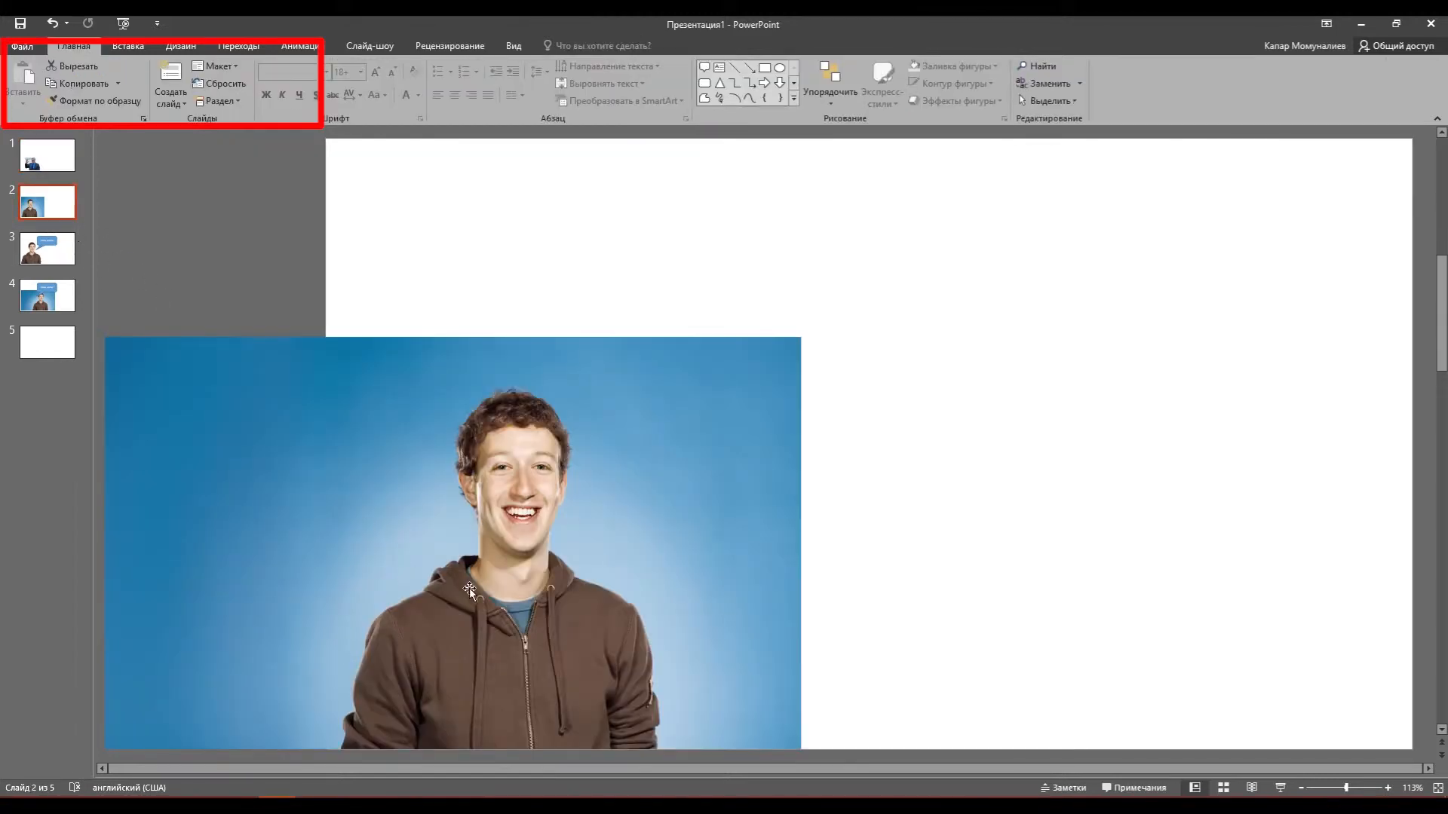
{"action": "left_click", "coordinate": [265, 491]}
{"action": "left_click", "coordinate": [25, 104]}
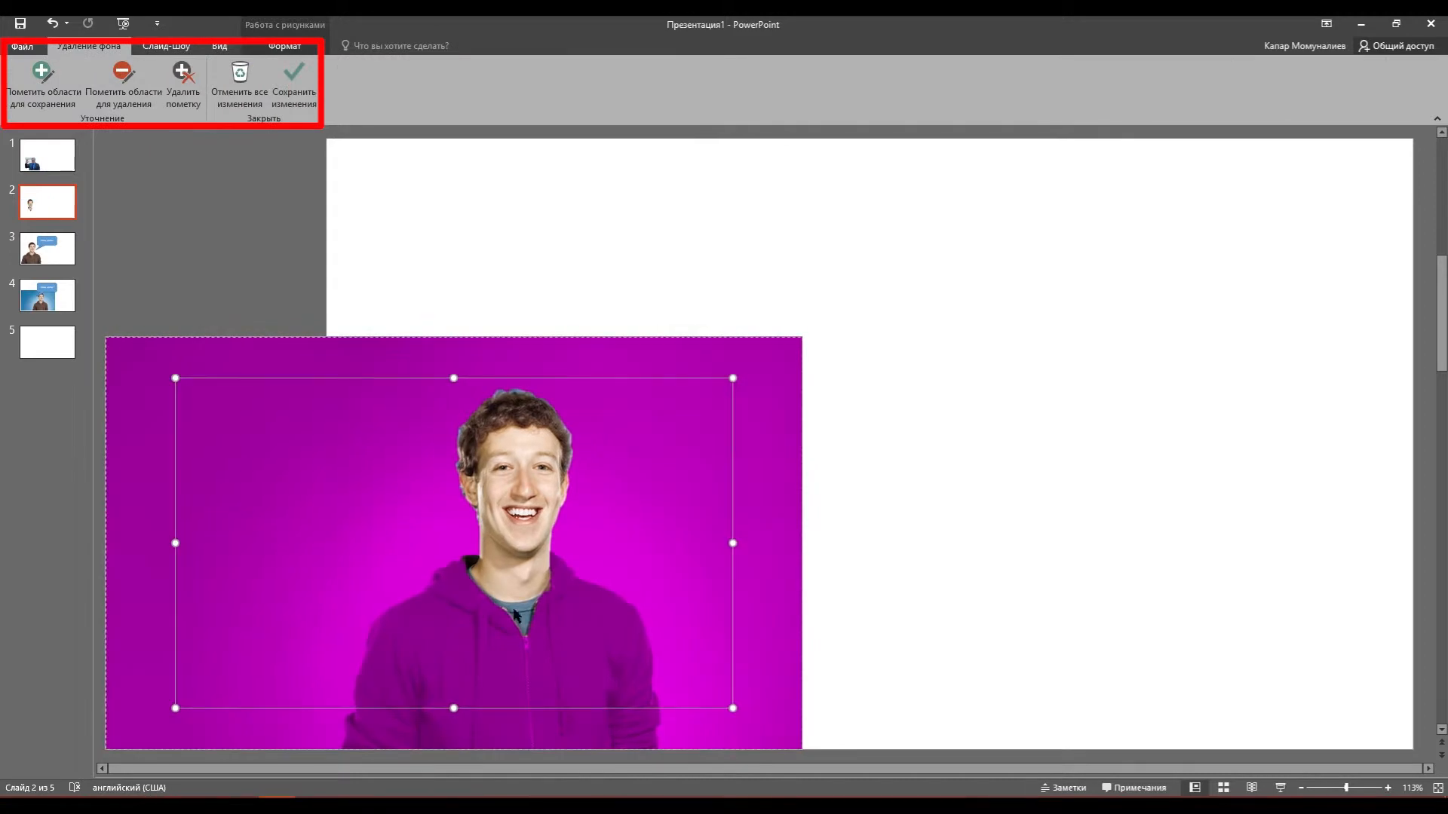
{"action": "left_click_drag", "start_coordinate": [453, 709], "coordinate": [454, 748]}
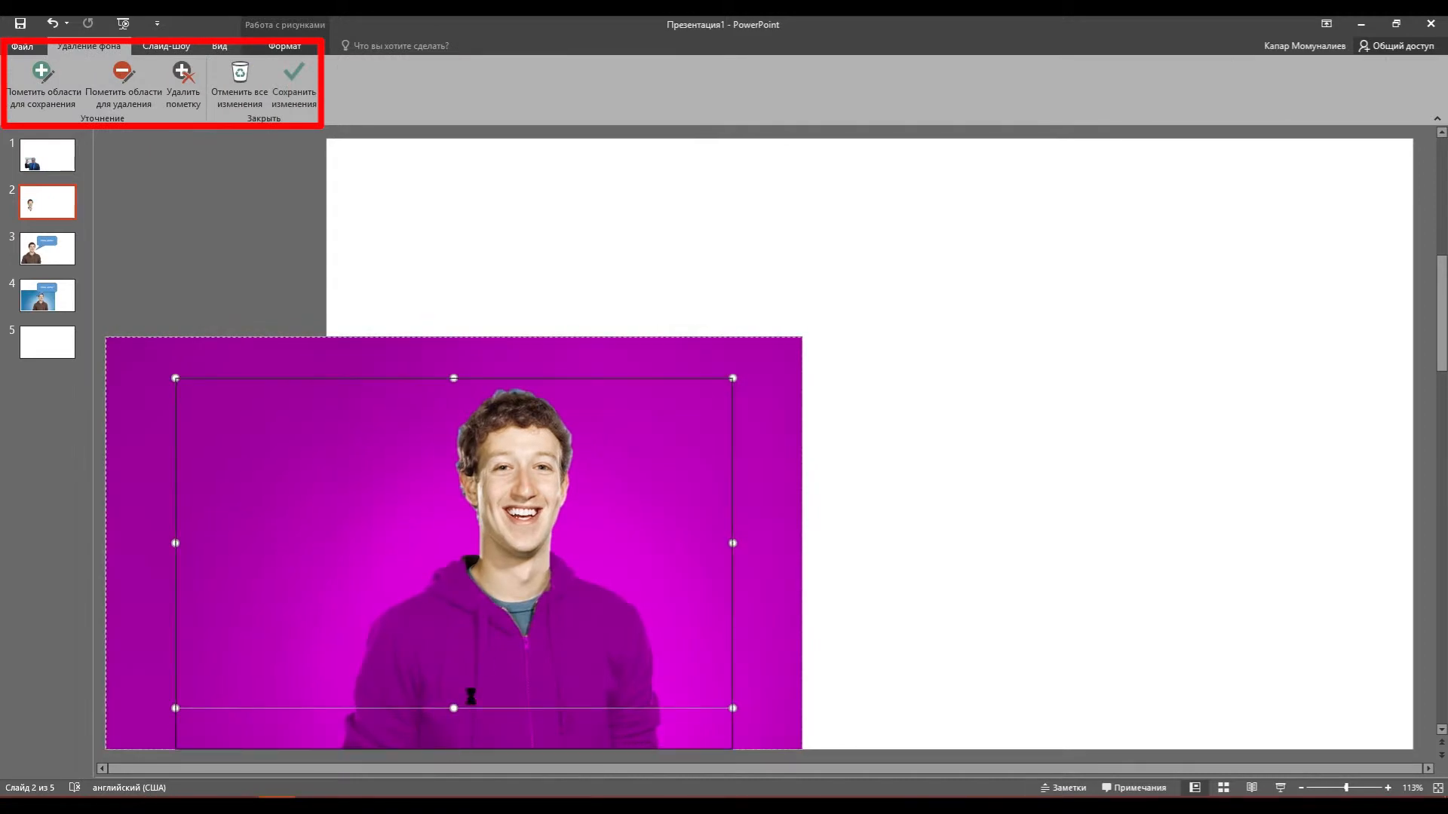
{"action": "left_click_drag", "start_coordinate": [175, 562], "coordinate": [339, 634]}
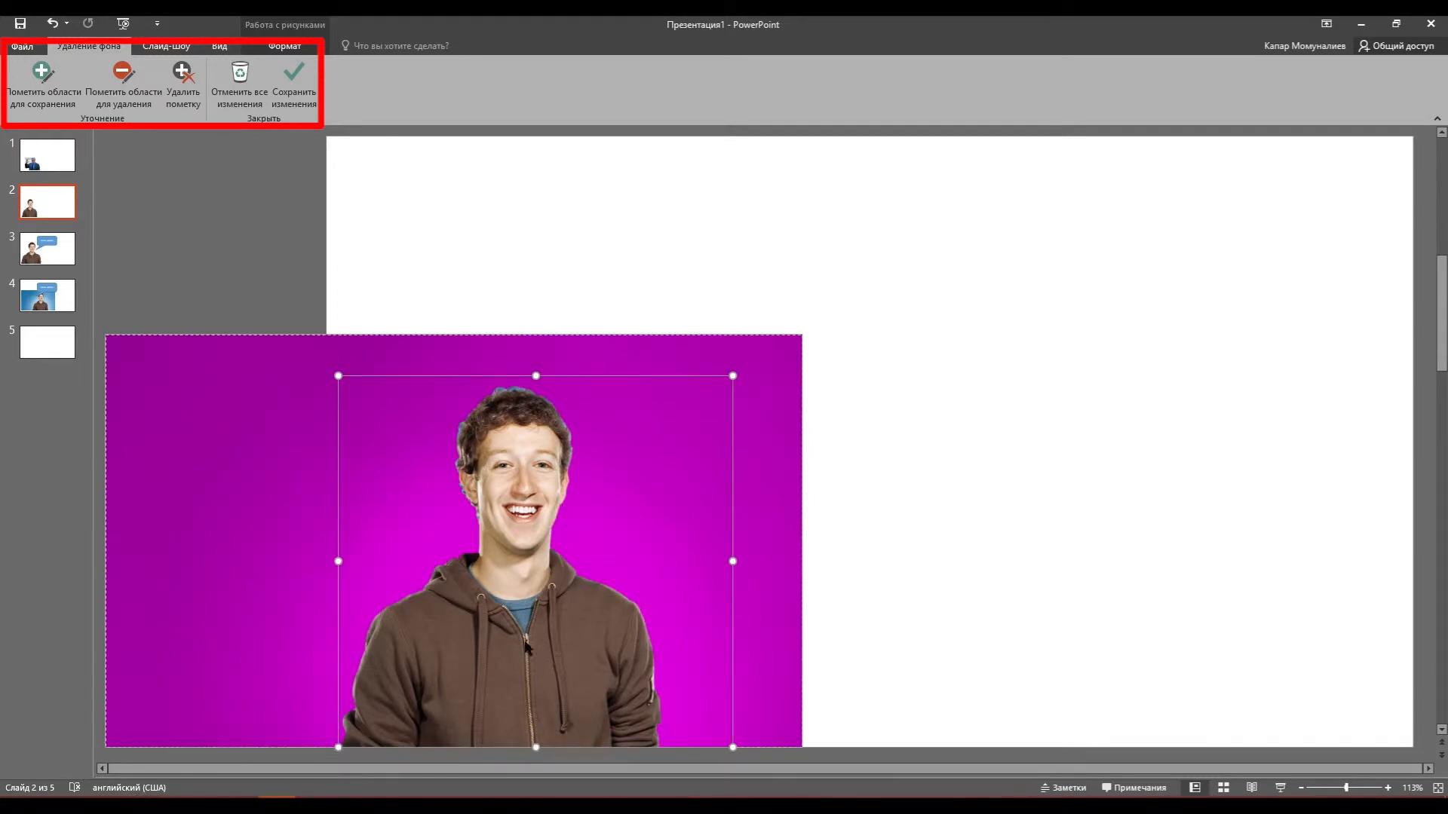
{"action": "left_click", "coordinate": [292, 80]}
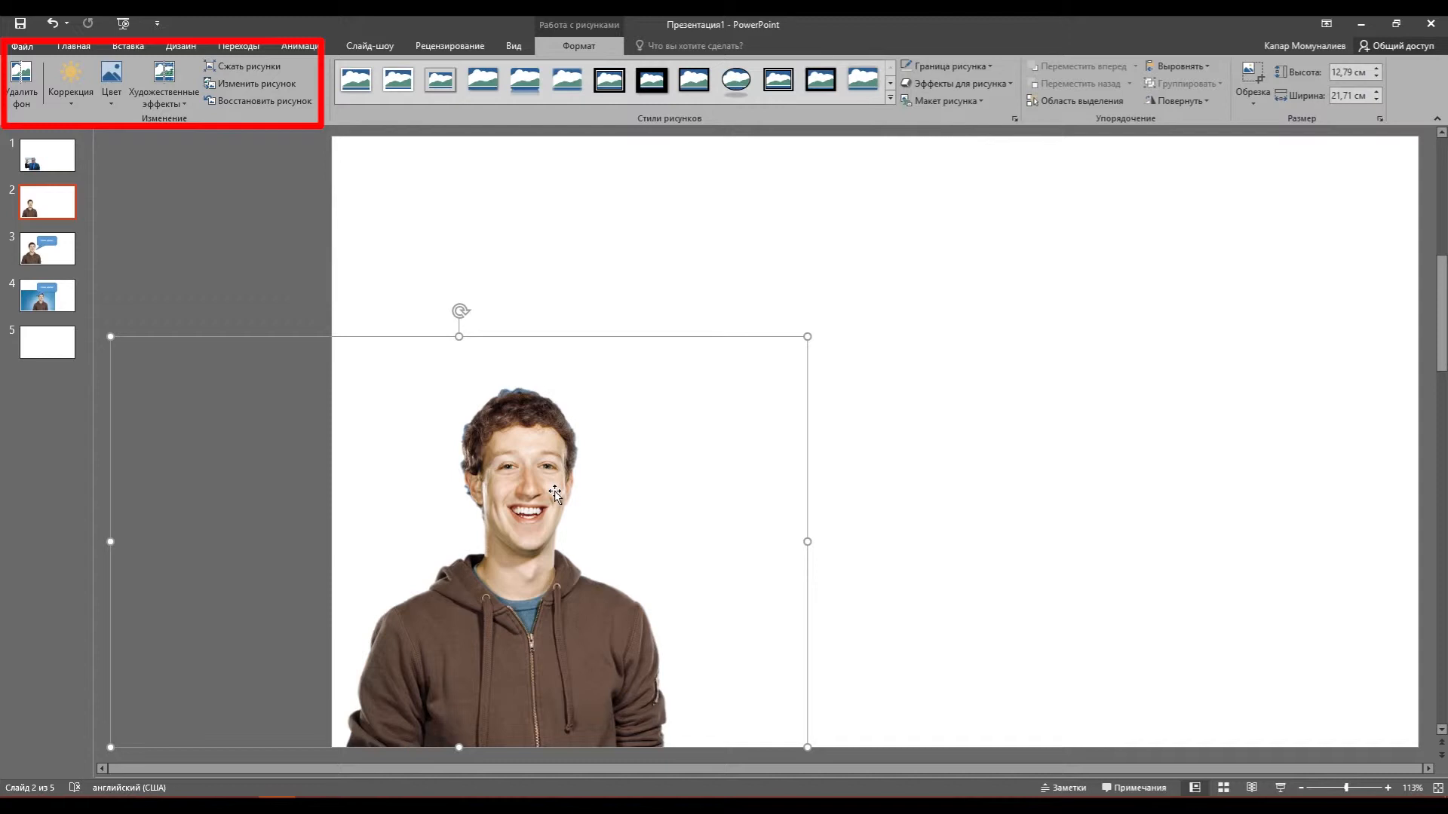
{"action": "left_click", "coordinate": [850, 562]}
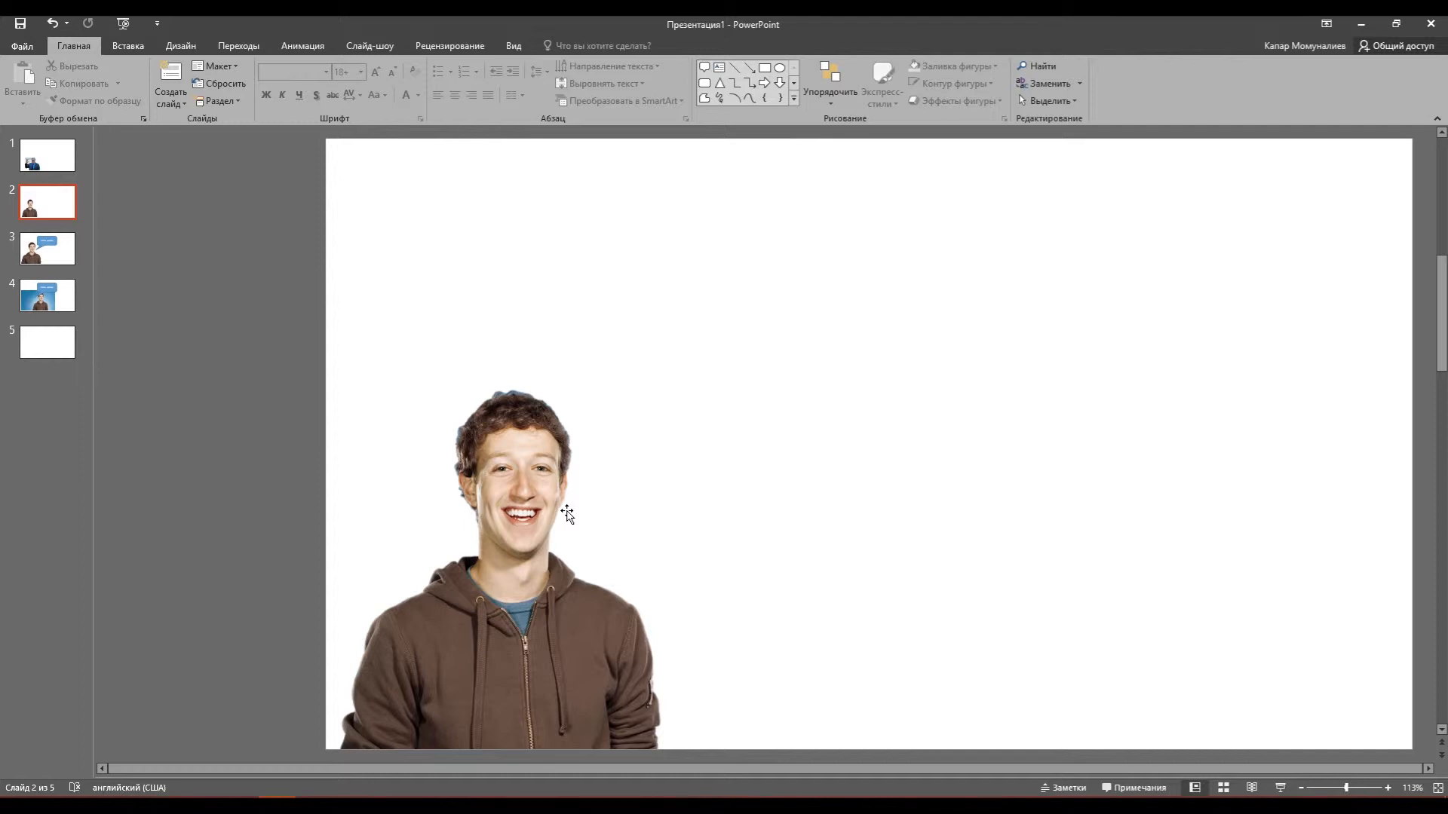
Compare the speech-bubble slides 4 and 3, and move the photo on slide 1 up from the lower edge
{"action": "left_click", "coordinate": [65, 300]}
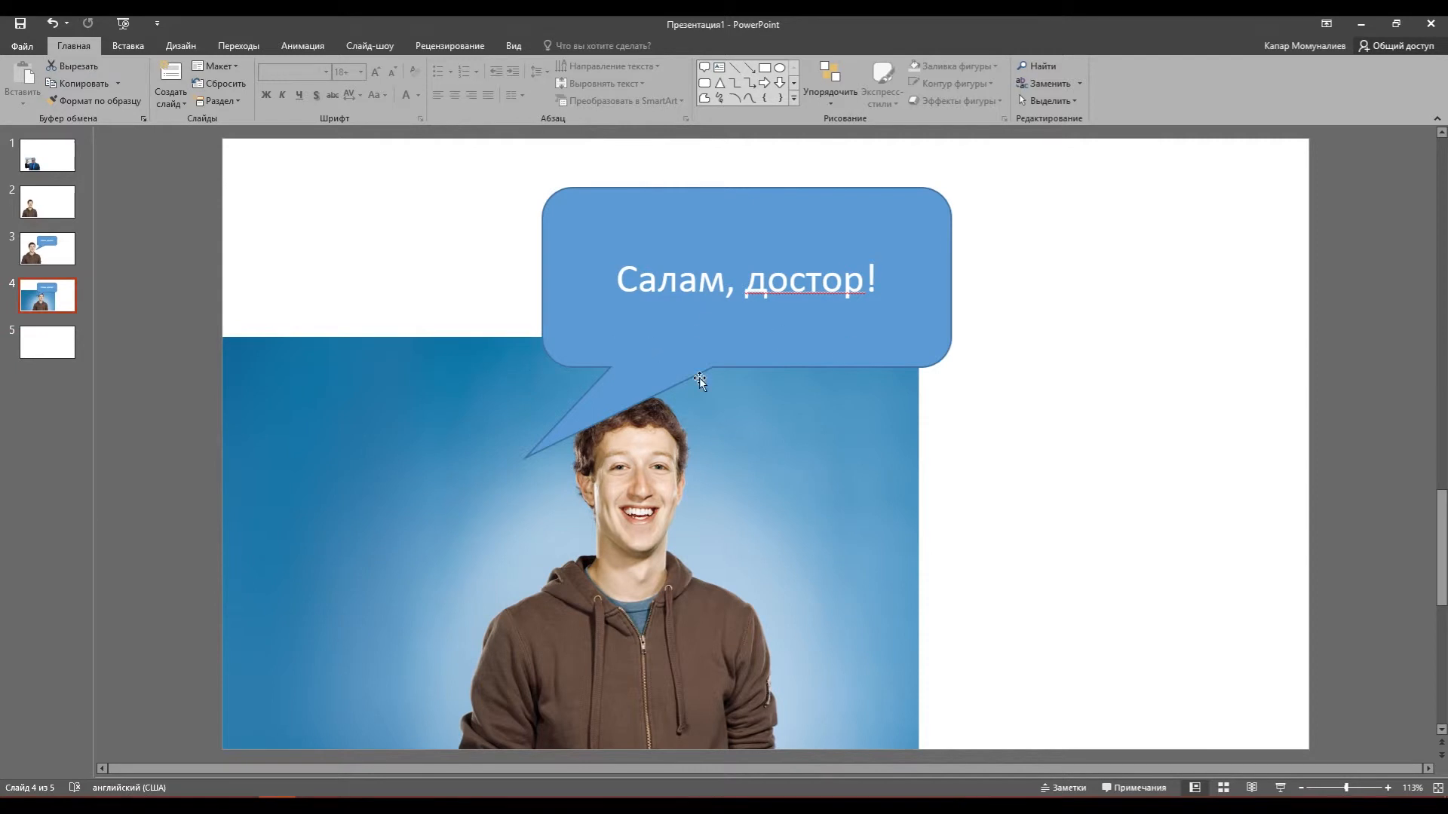
{"action": "left_click", "coordinate": [56, 257]}
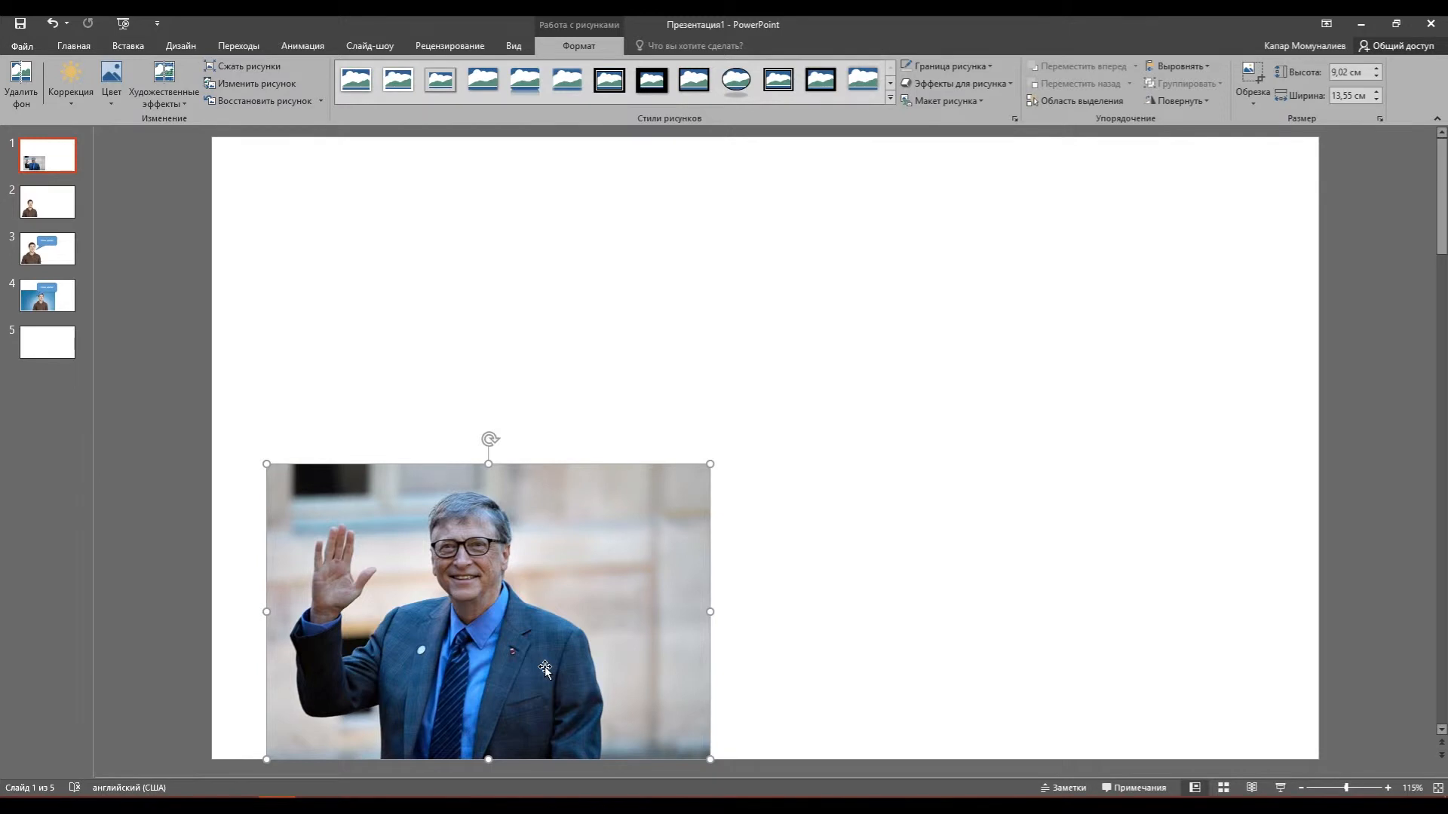
{"action": "left_click_drag", "start_coordinate": [510, 645], "coordinate": [508, 552]}
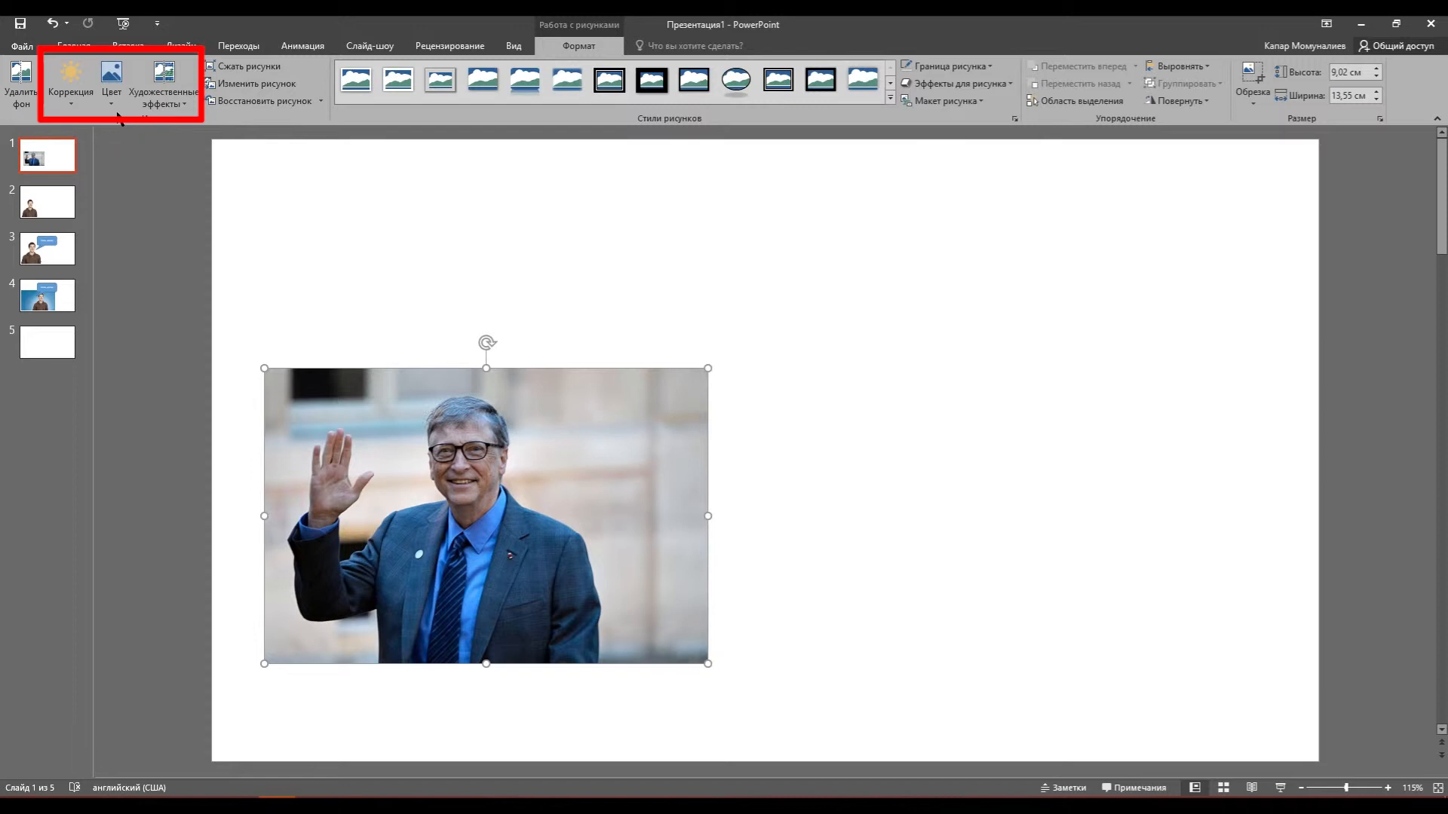
Browse the correction, colour and artistic effect presets available for the photo on slide 1
{"action": "left_click", "coordinate": [73, 104]}
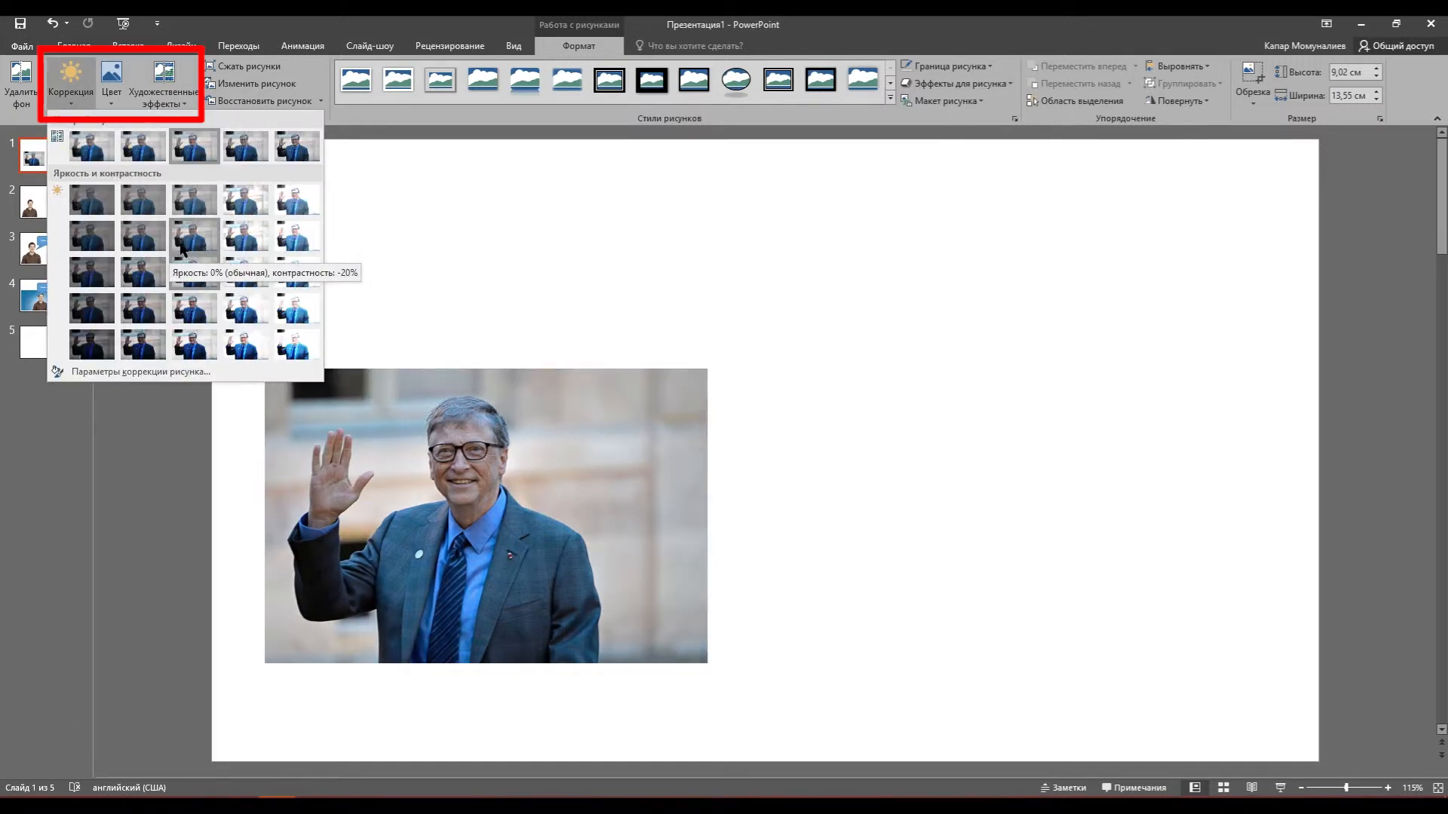
{"action": "left_click", "coordinate": [111, 109]}
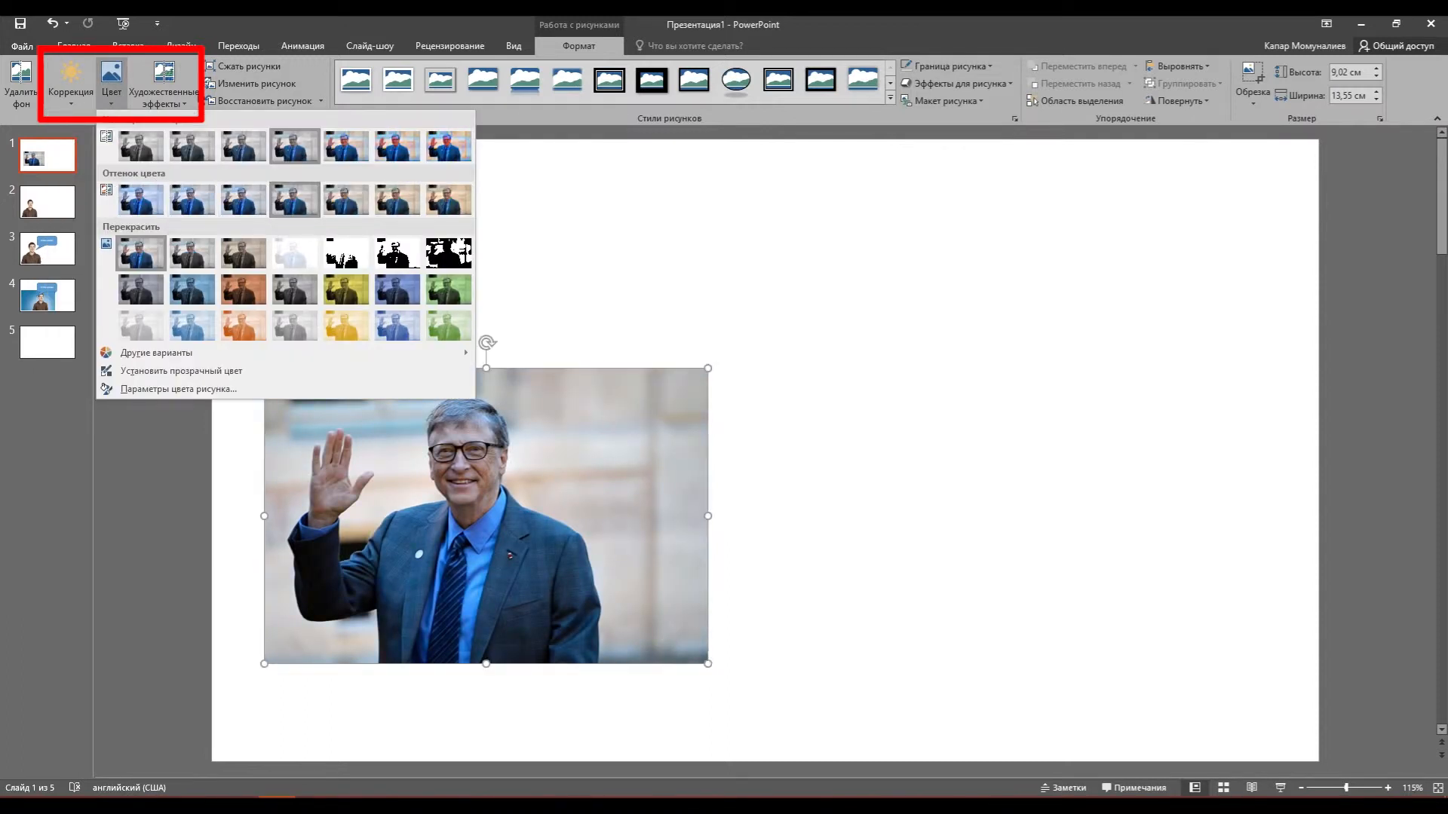
{"action": "left_click", "coordinate": [178, 91]}
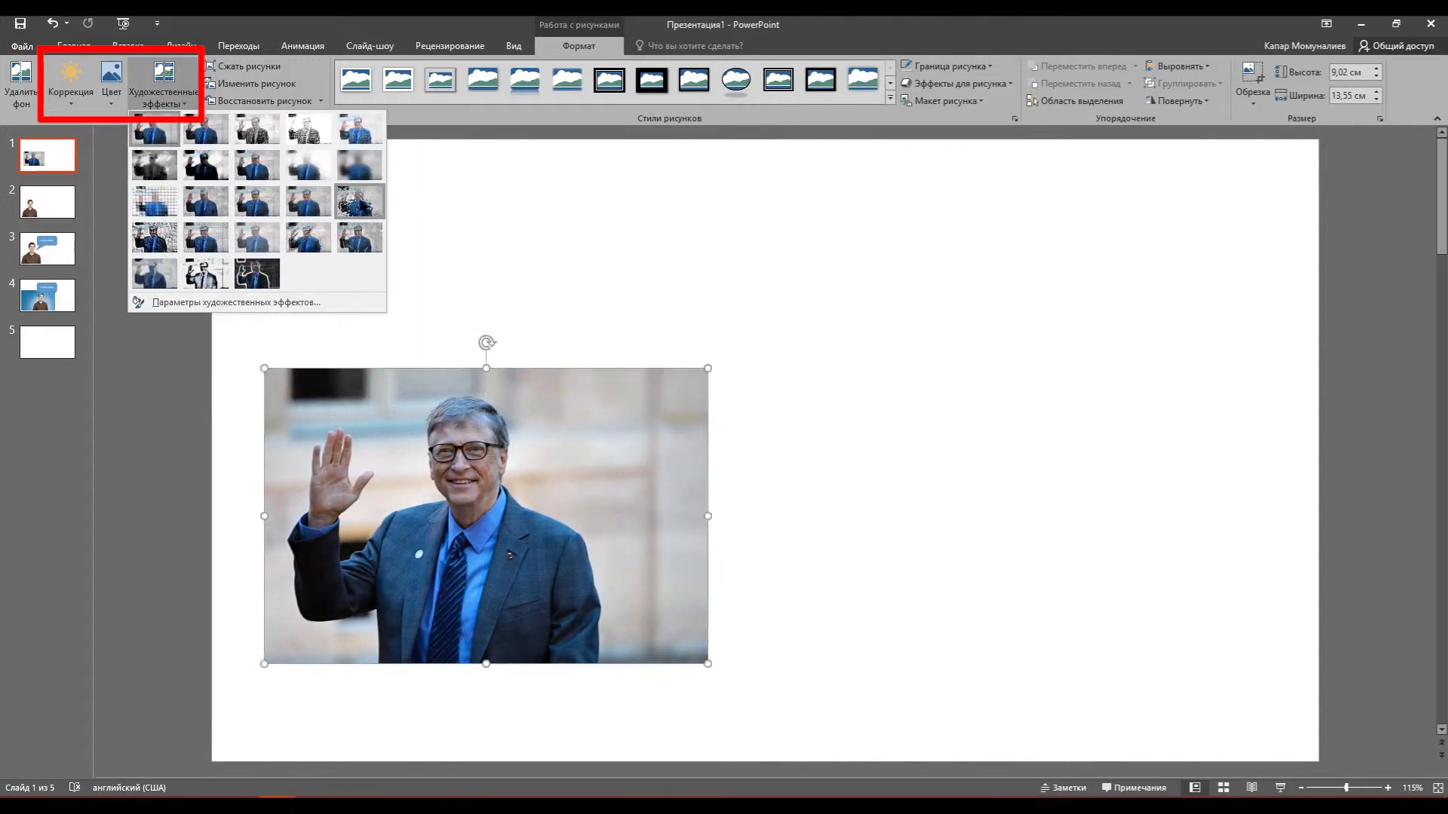
{"action": "left_click", "coordinate": [441, 236]}
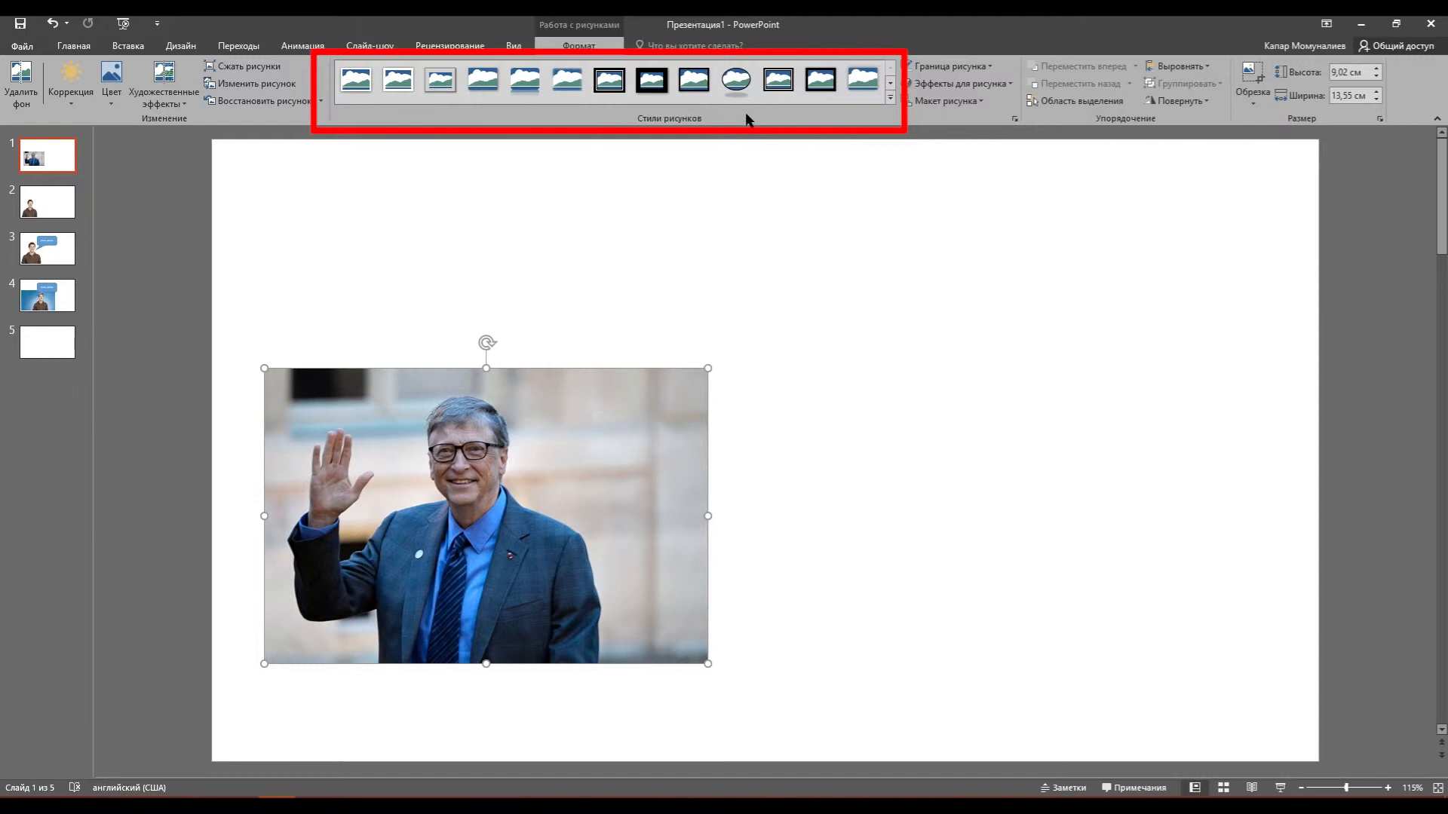
Apply the rectangular picture style with a soft shadow on all sides to the photo and give it a 4.5 pt black border
{"action": "left_click", "coordinate": [890, 98]}
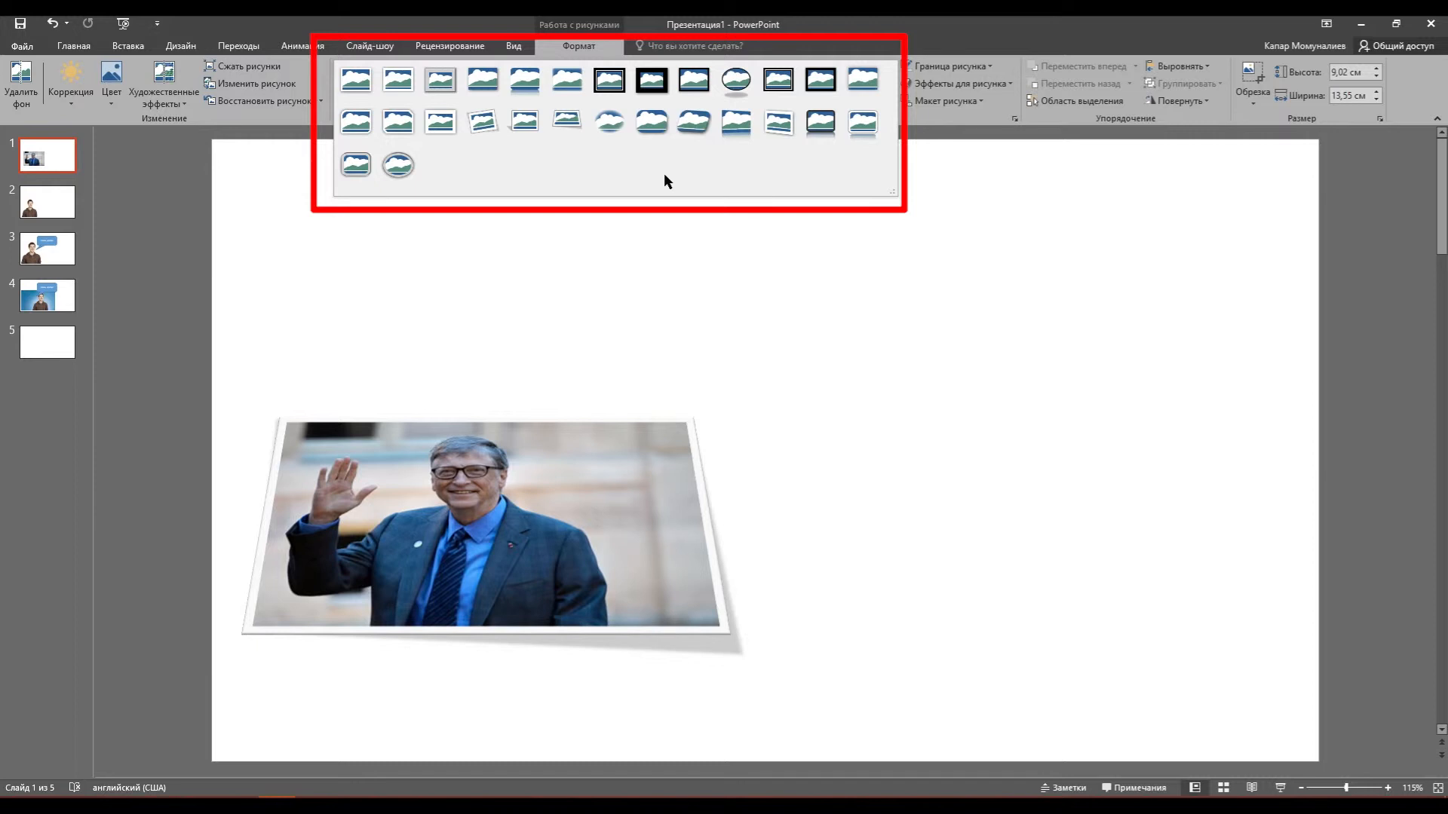
{"action": "left_click", "coordinate": [867, 99]}
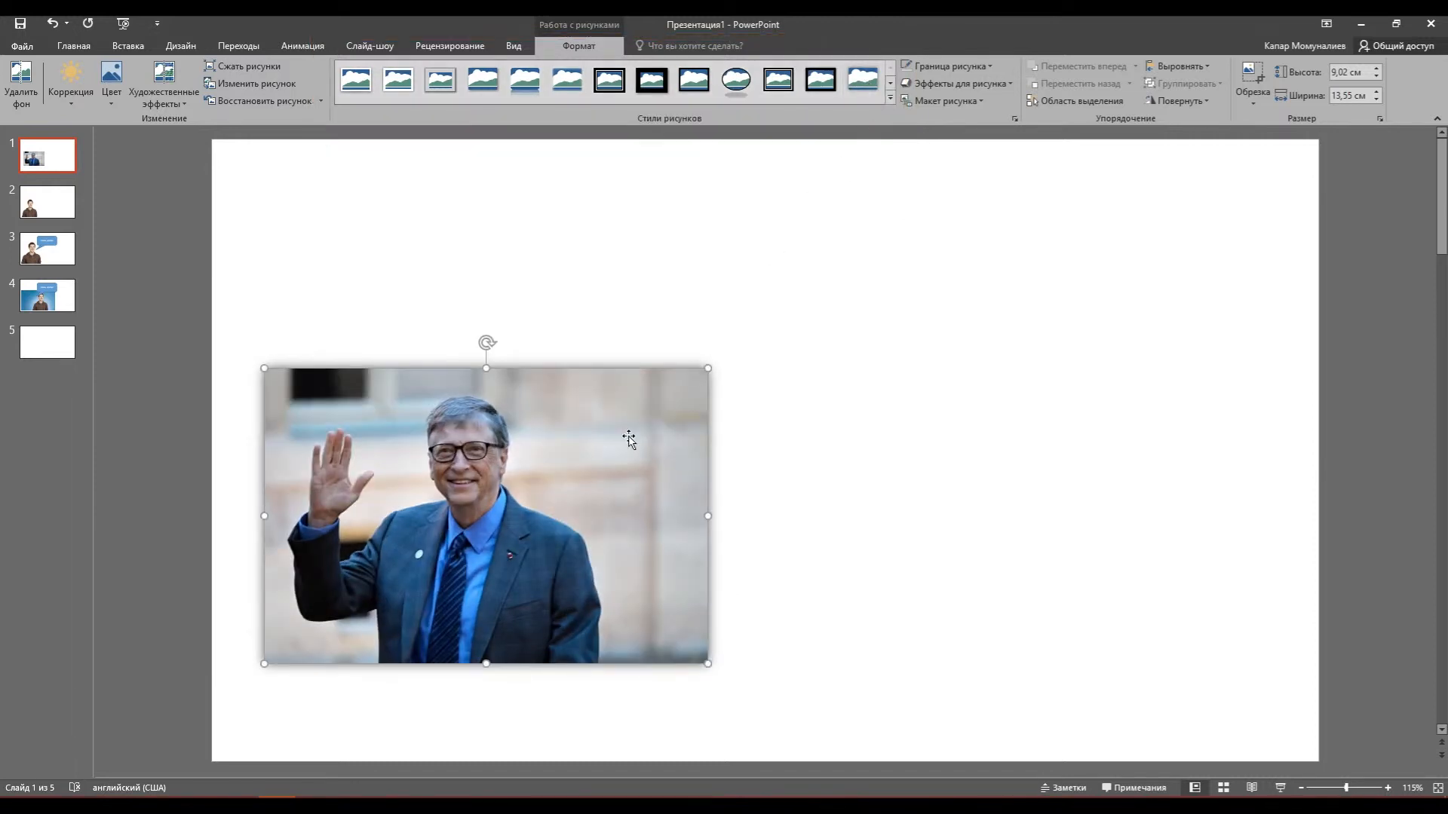
{"action": "left_click", "coordinate": [988, 68]}
{"action": "mouse_move", "coordinate": [943, 286]}
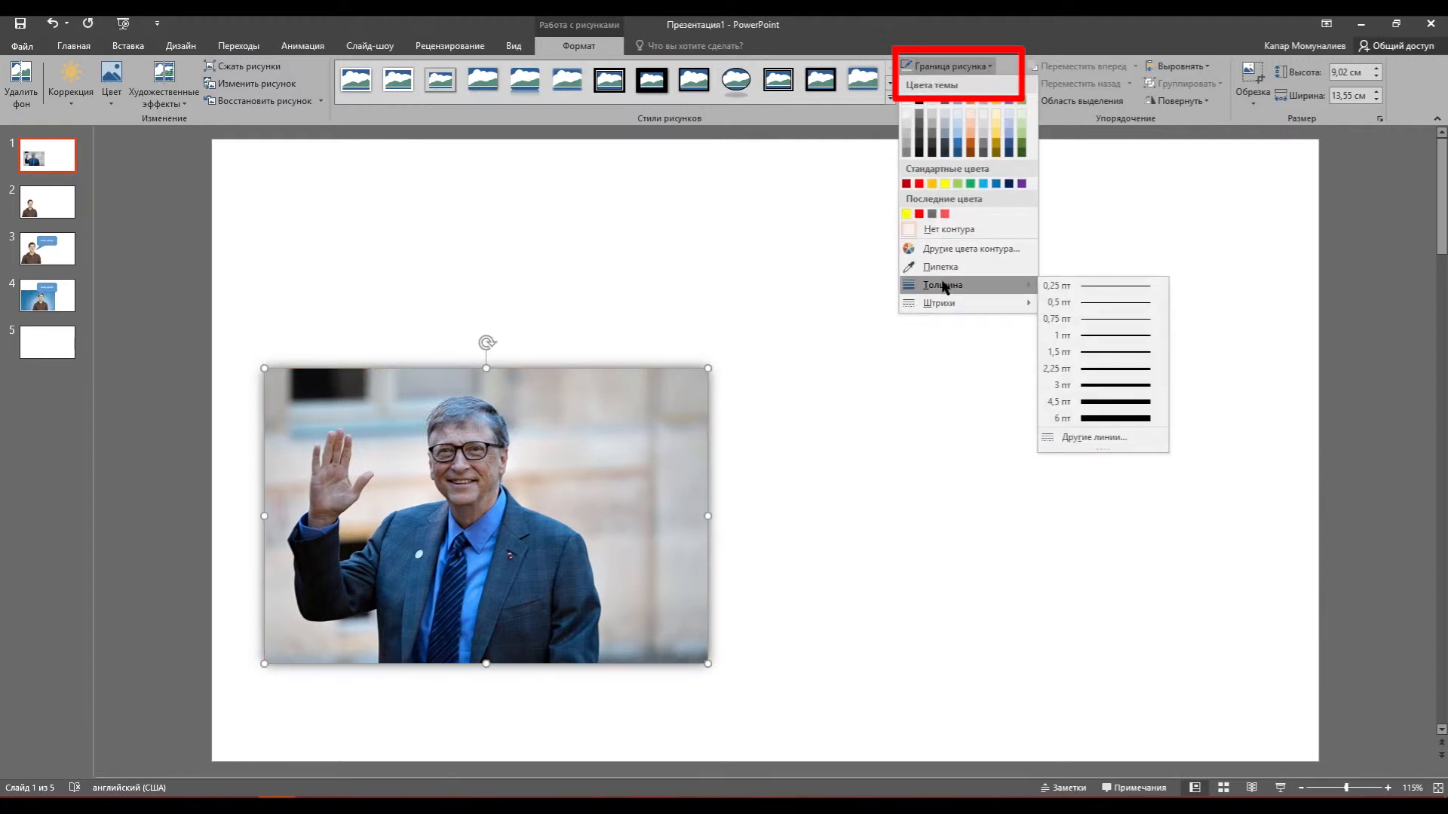
{"action": "left_click", "coordinate": [1136, 408]}
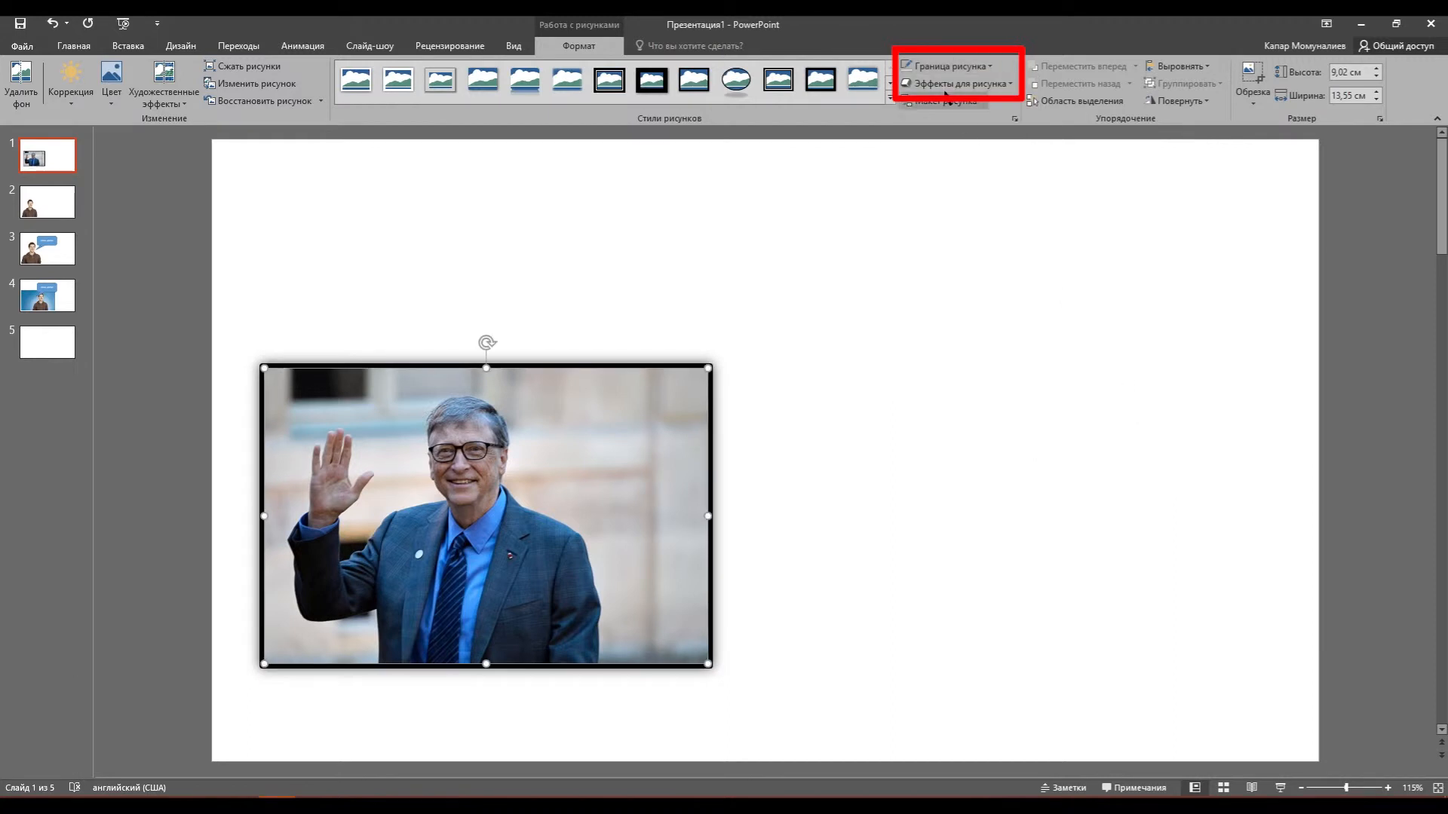
Browse the border options and the preset, shadow, reflection, glow, soft-edge, bevel and 3-D rotation effects available for the photo on slide 1
{"action": "left_click", "coordinate": [985, 65]}
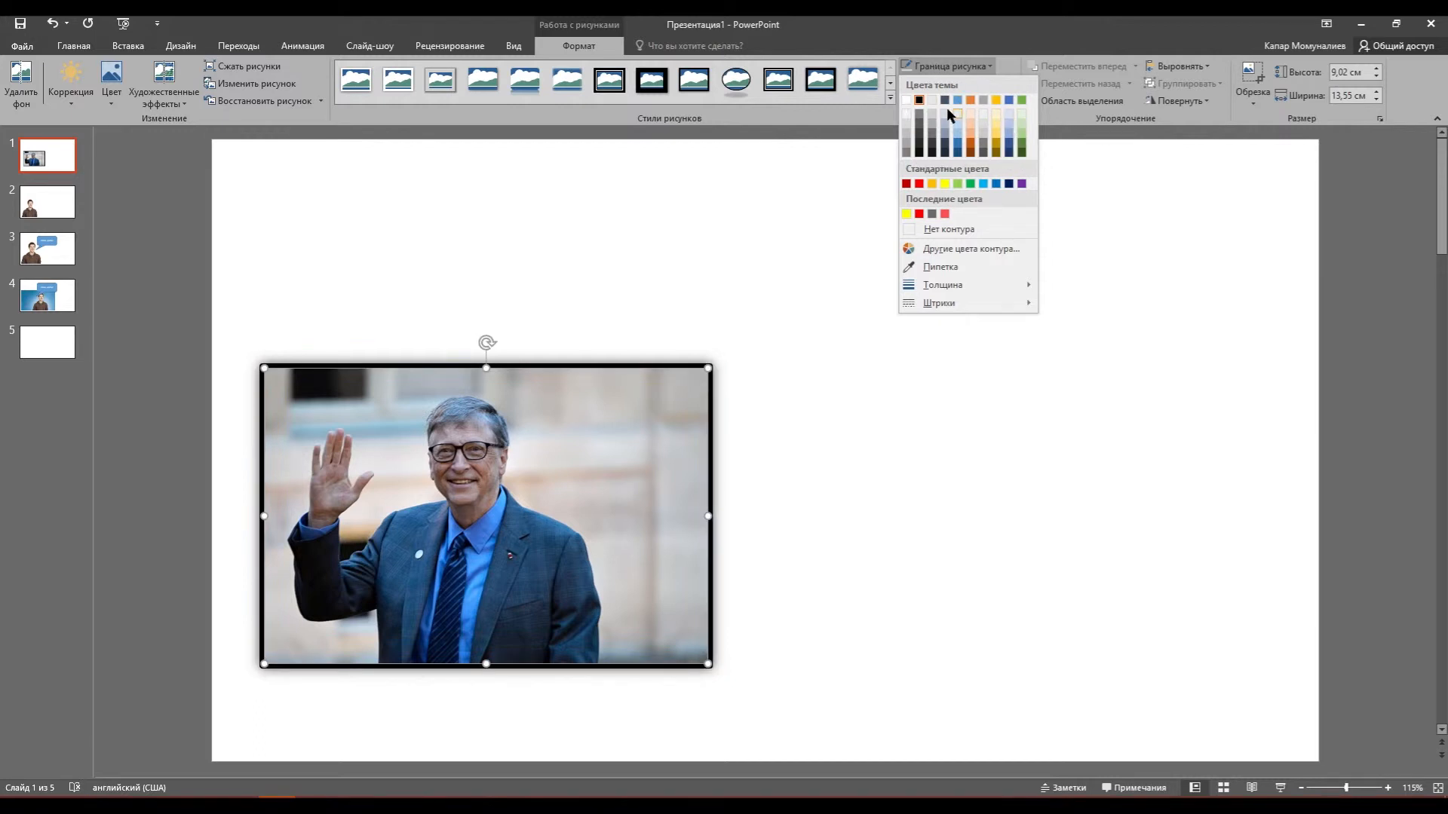
{"action": "left_click", "coordinate": [874, 139]}
{"action": "left_click", "coordinate": [991, 85]}
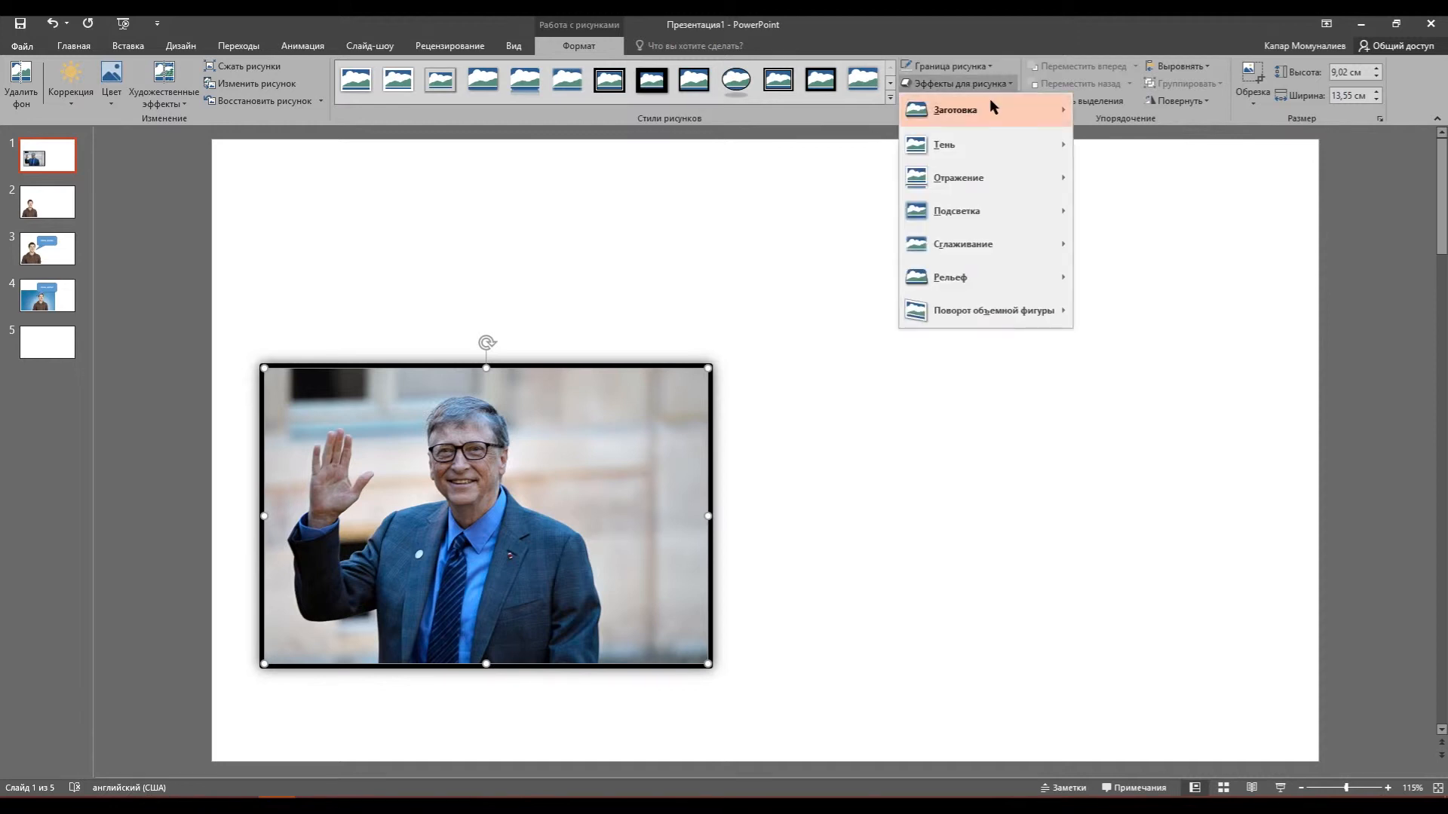
{"action": "mouse_move", "coordinate": [988, 109]}
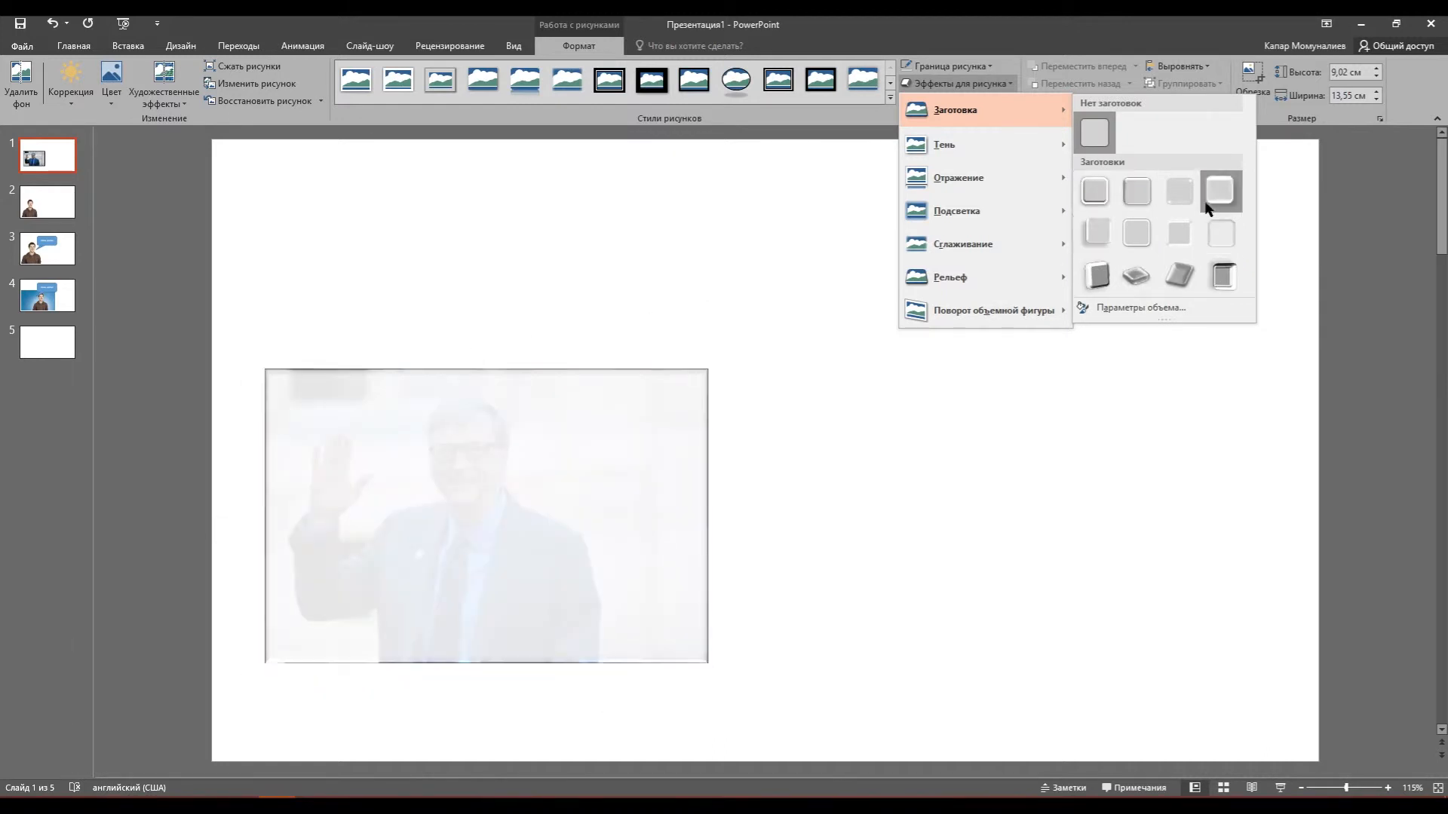
{"action": "mouse_move", "coordinate": [990, 146]}
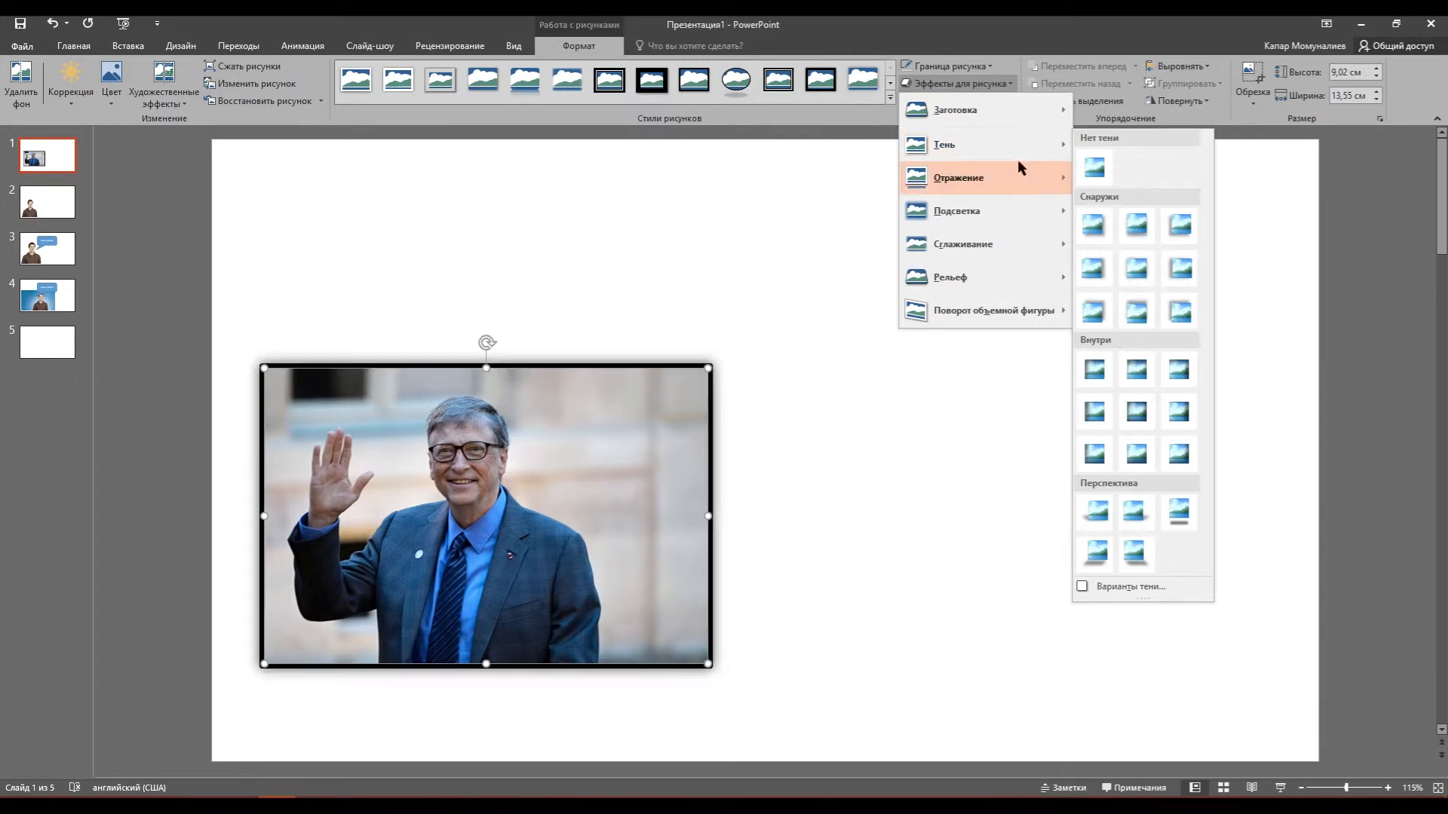
{"action": "mouse_move", "coordinate": [987, 177]}
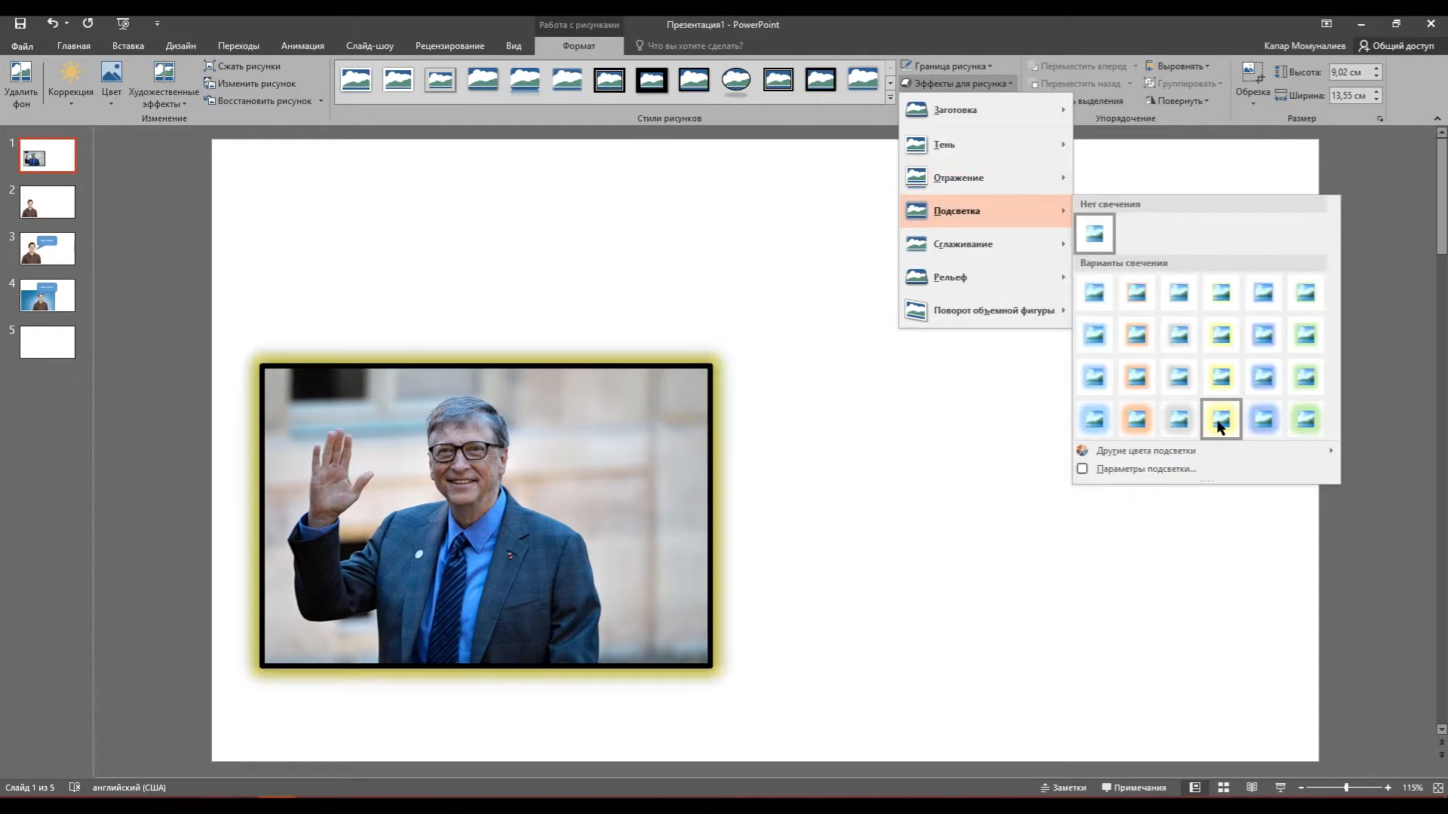
{"action": "mouse_move", "coordinate": [998, 258]}
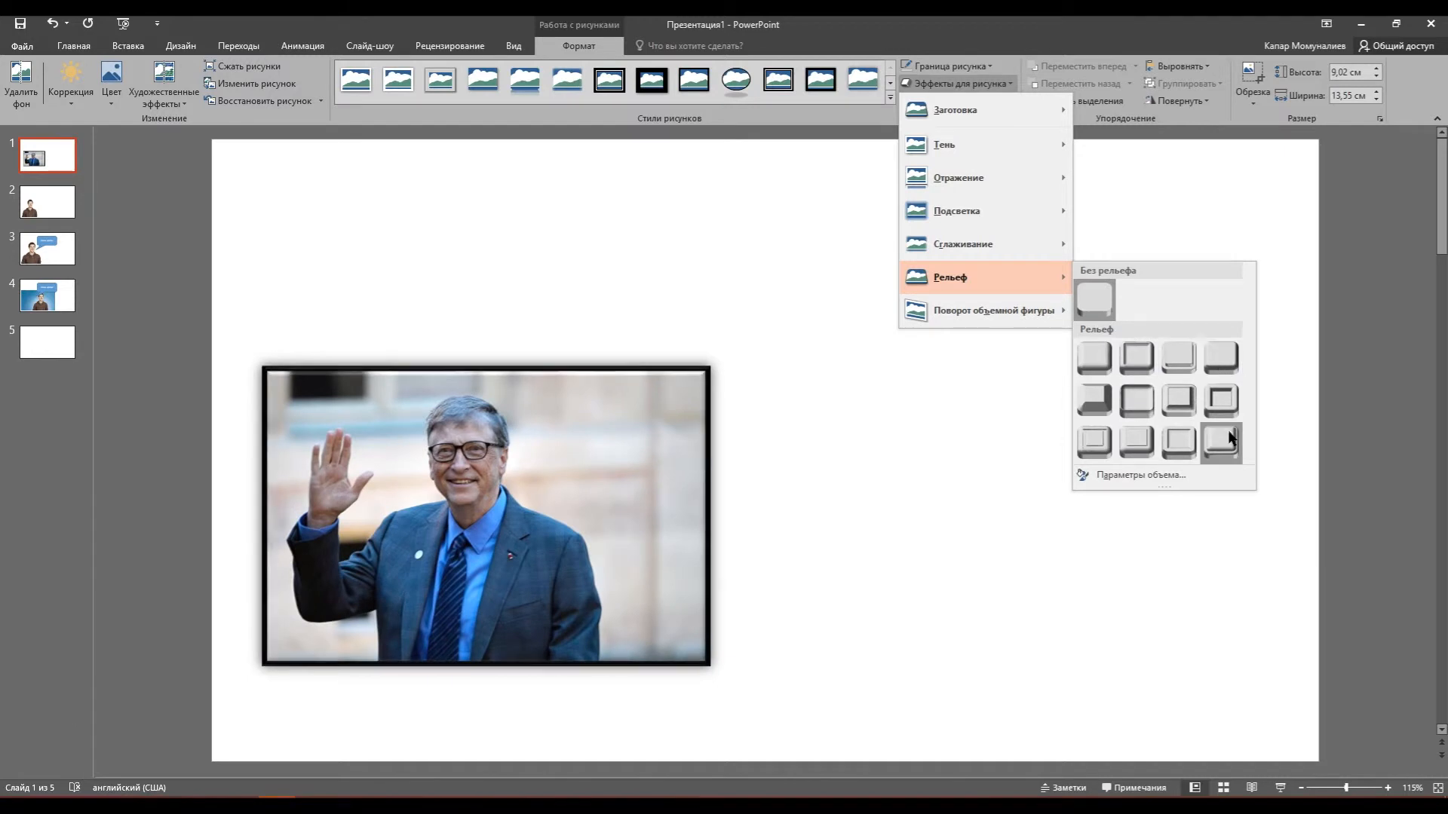
{"action": "mouse_move", "coordinate": [1008, 313]}
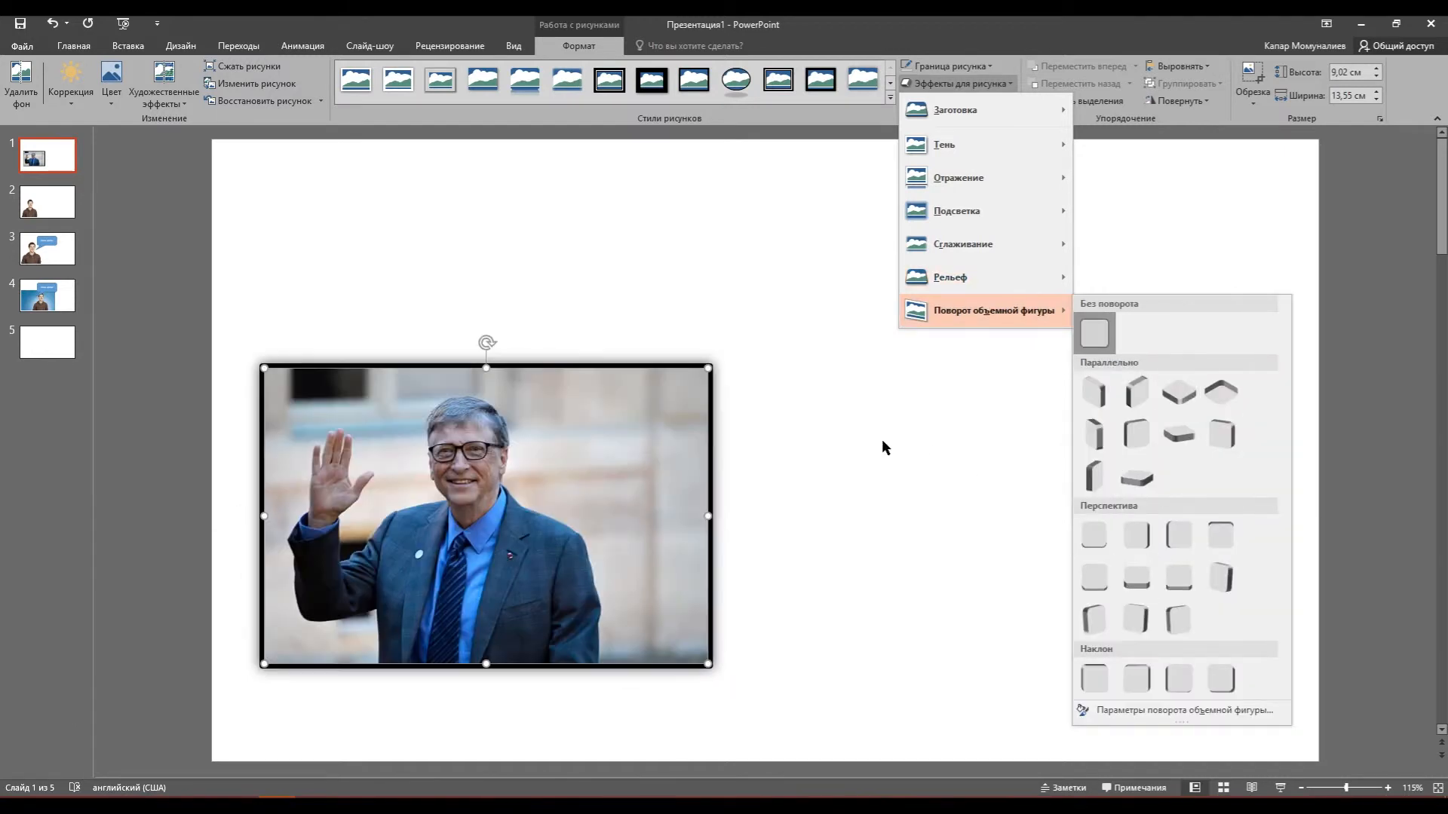
{"action": "left_click", "coordinate": [884, 447]}
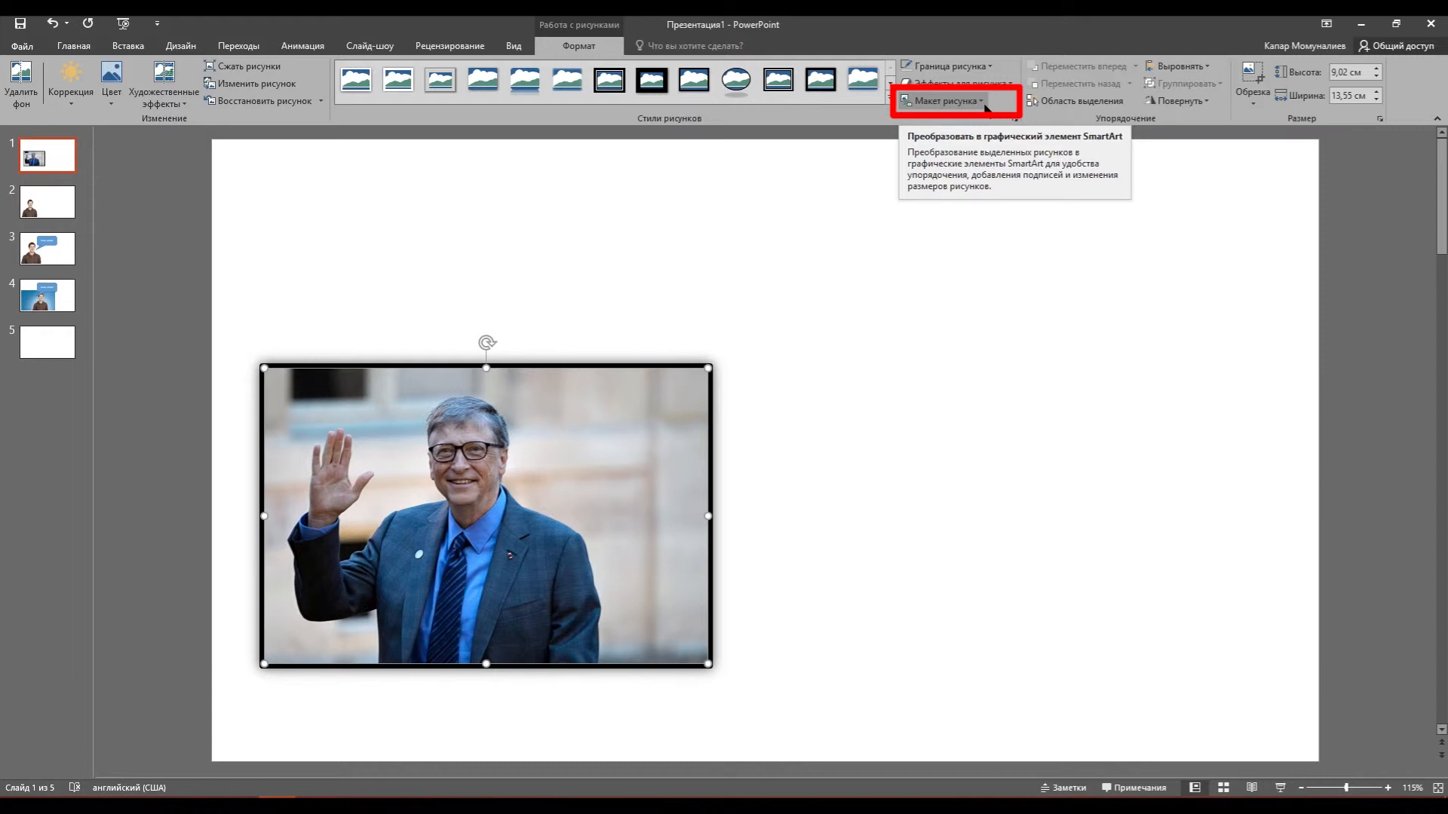
Convert the photo into the SmartArt picture layout with a circular picture overlapping a rounded text bar, and caption it "Билл"
{"action": "left_click", "coordinate": [980, 101]}
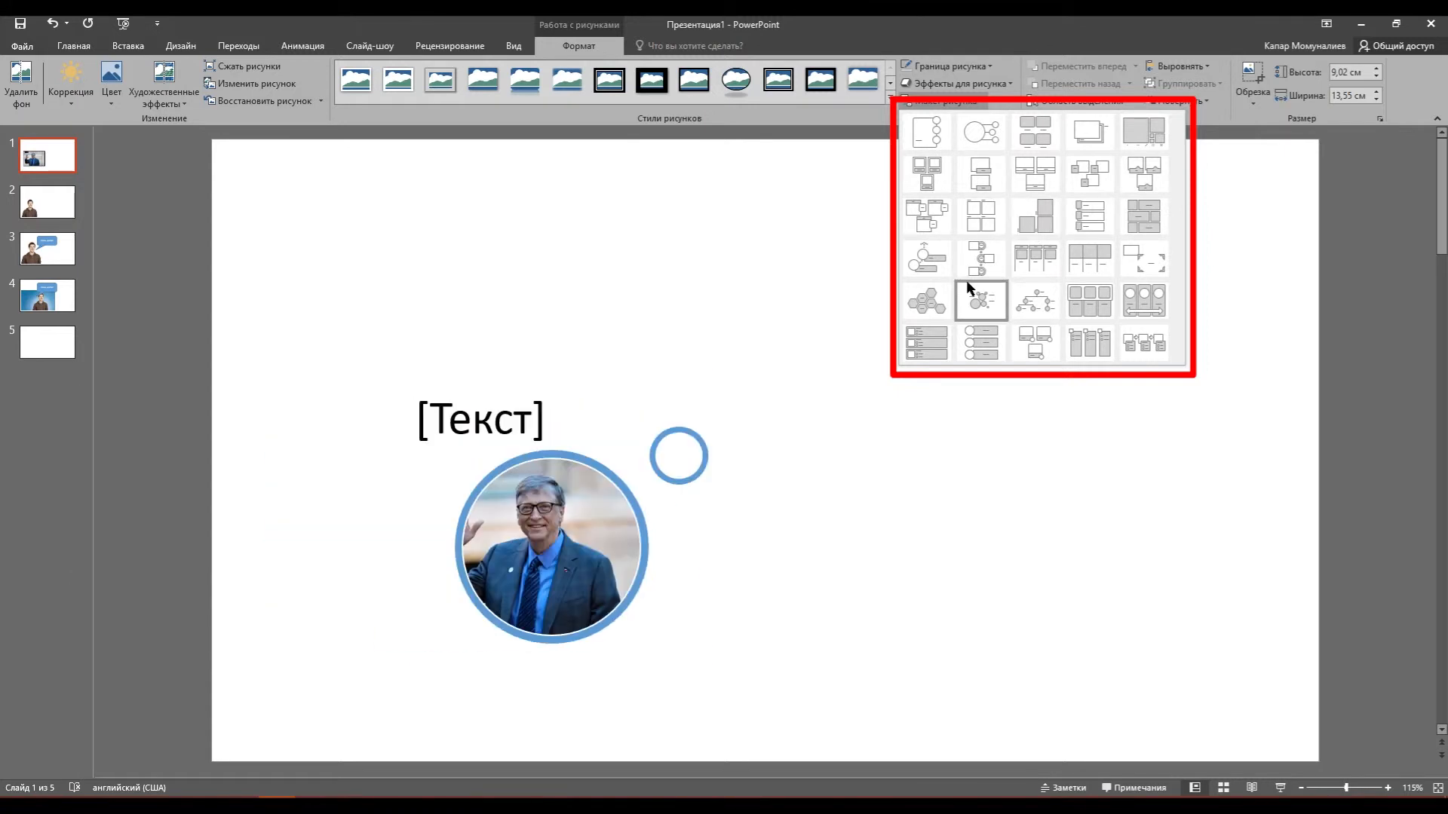
{"action": "left_click", "coordinate": [922, 255]}
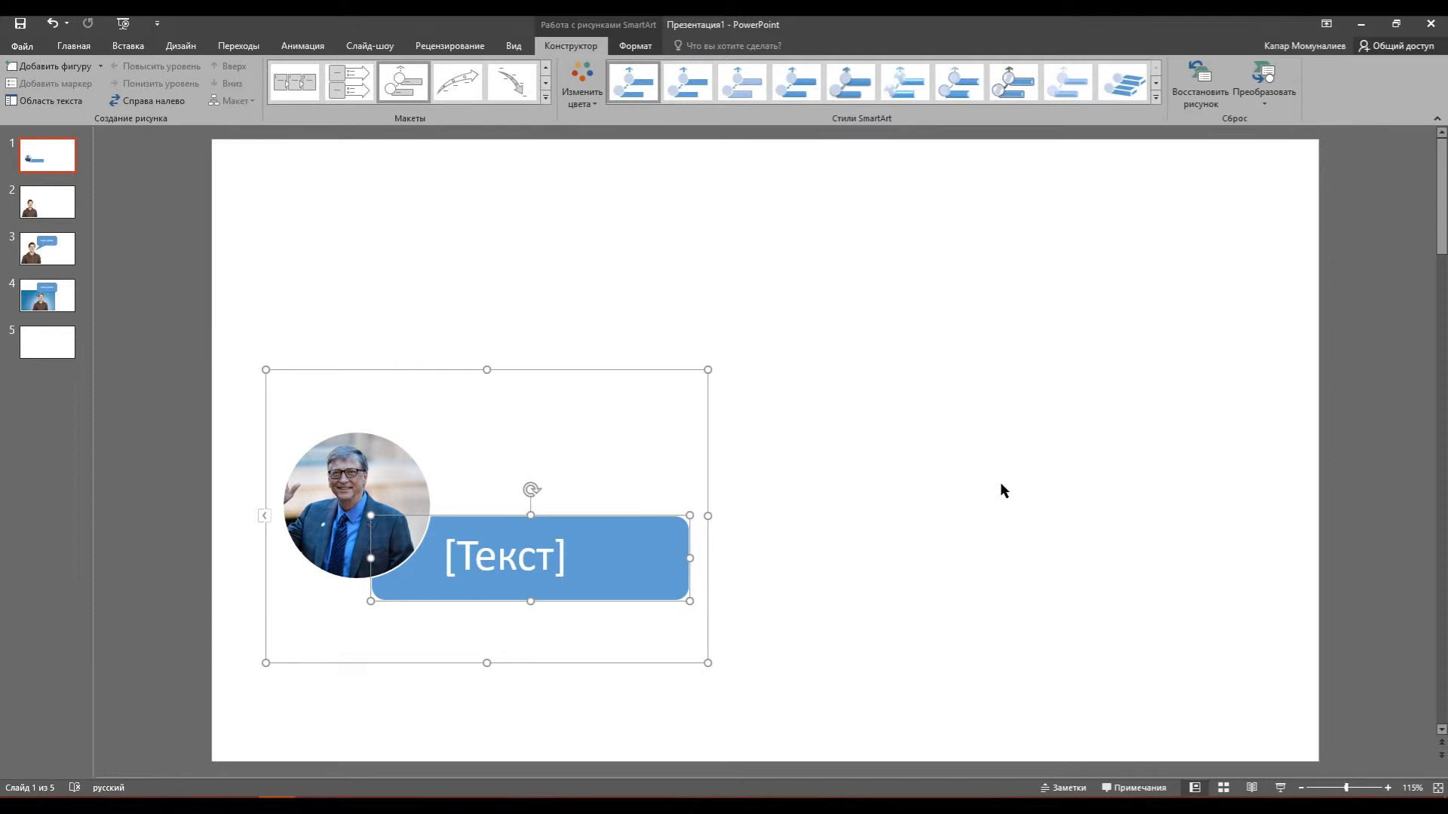
{"action": "left_click", "coordinate": [562, 558]}
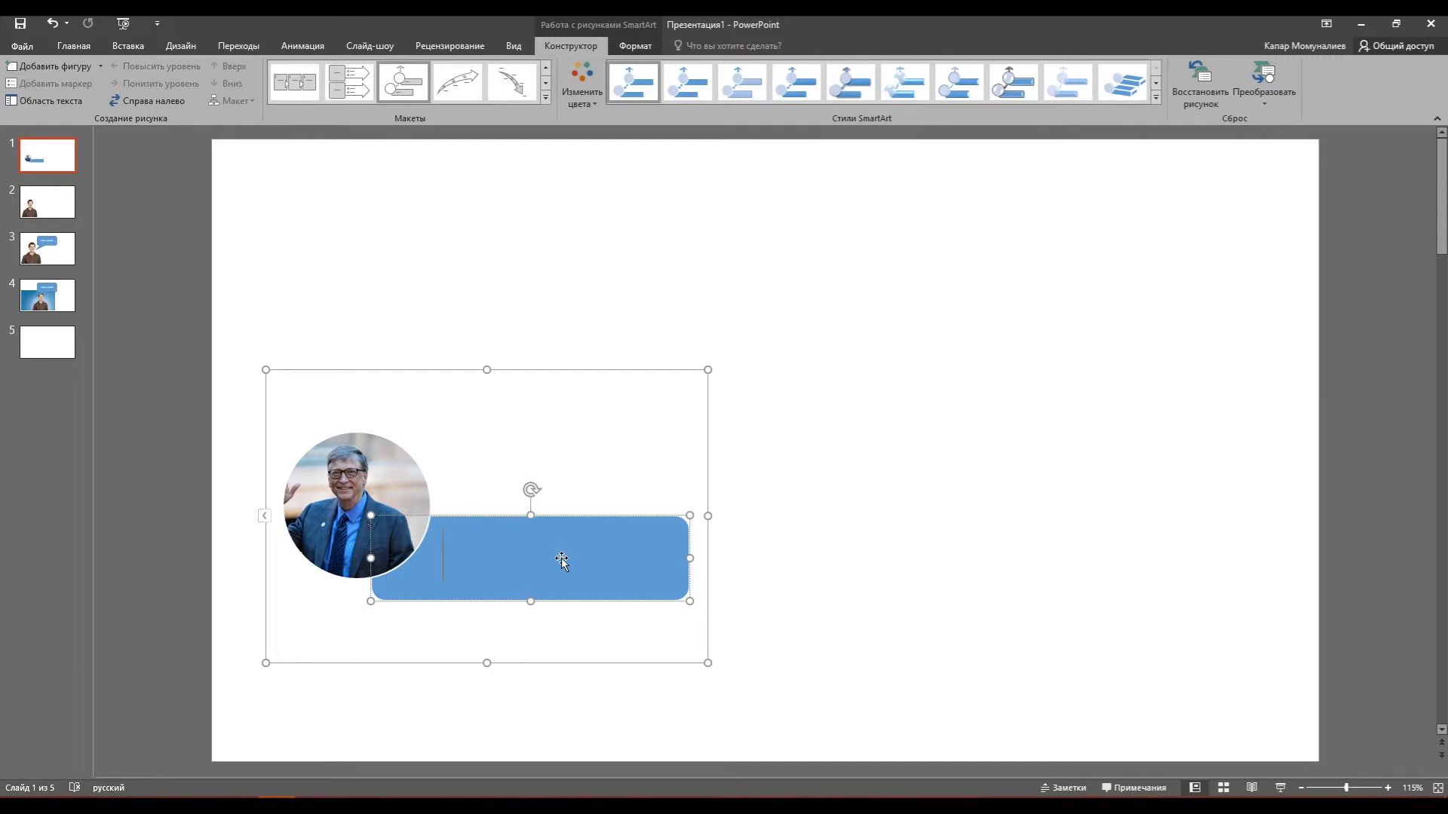
{"action": "type", "text": "Билл"}
{"action": "left_click", "coordinate": [709, 370]}
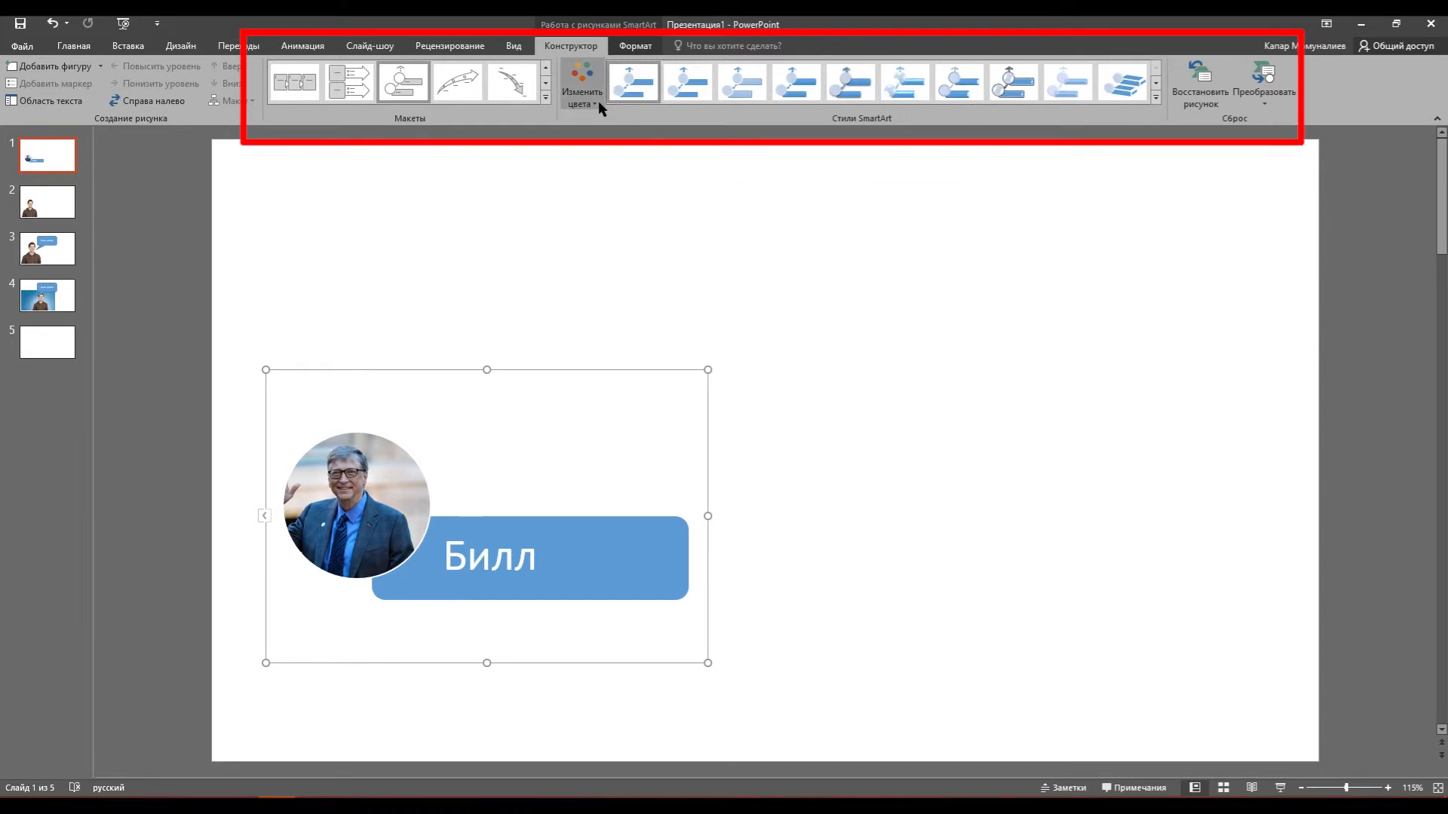
Recolour the SmartArt graphic with the solid orange Accent 2 (Акцент 2) variant and look through its available layouts and styles
{"action": "left_click", "coordinate": [543, 98]}
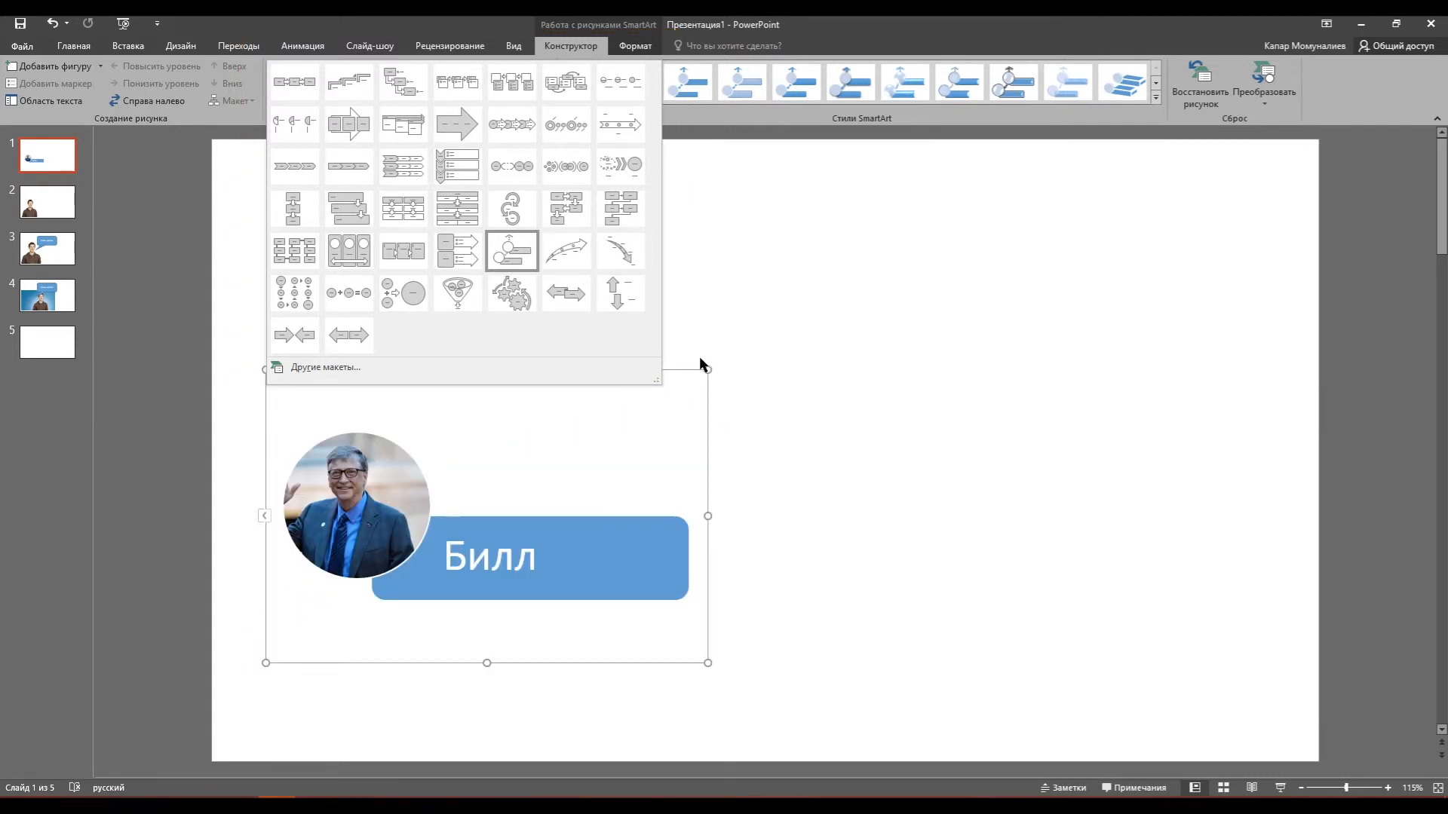
{"action": "left_click", "coordinate": [703, 369]}
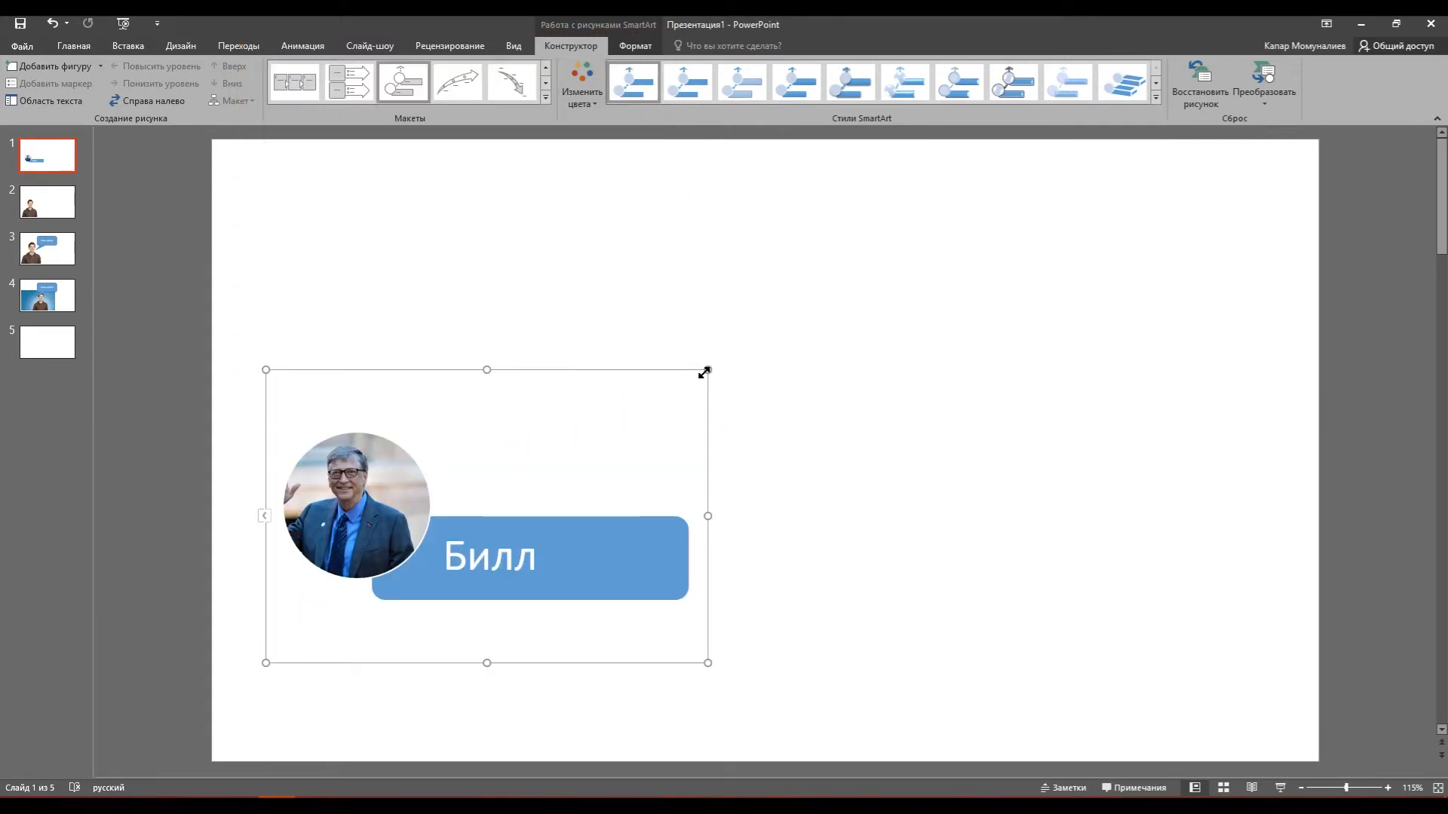
{"action": "left_click", "coordinate": [591, 103]}
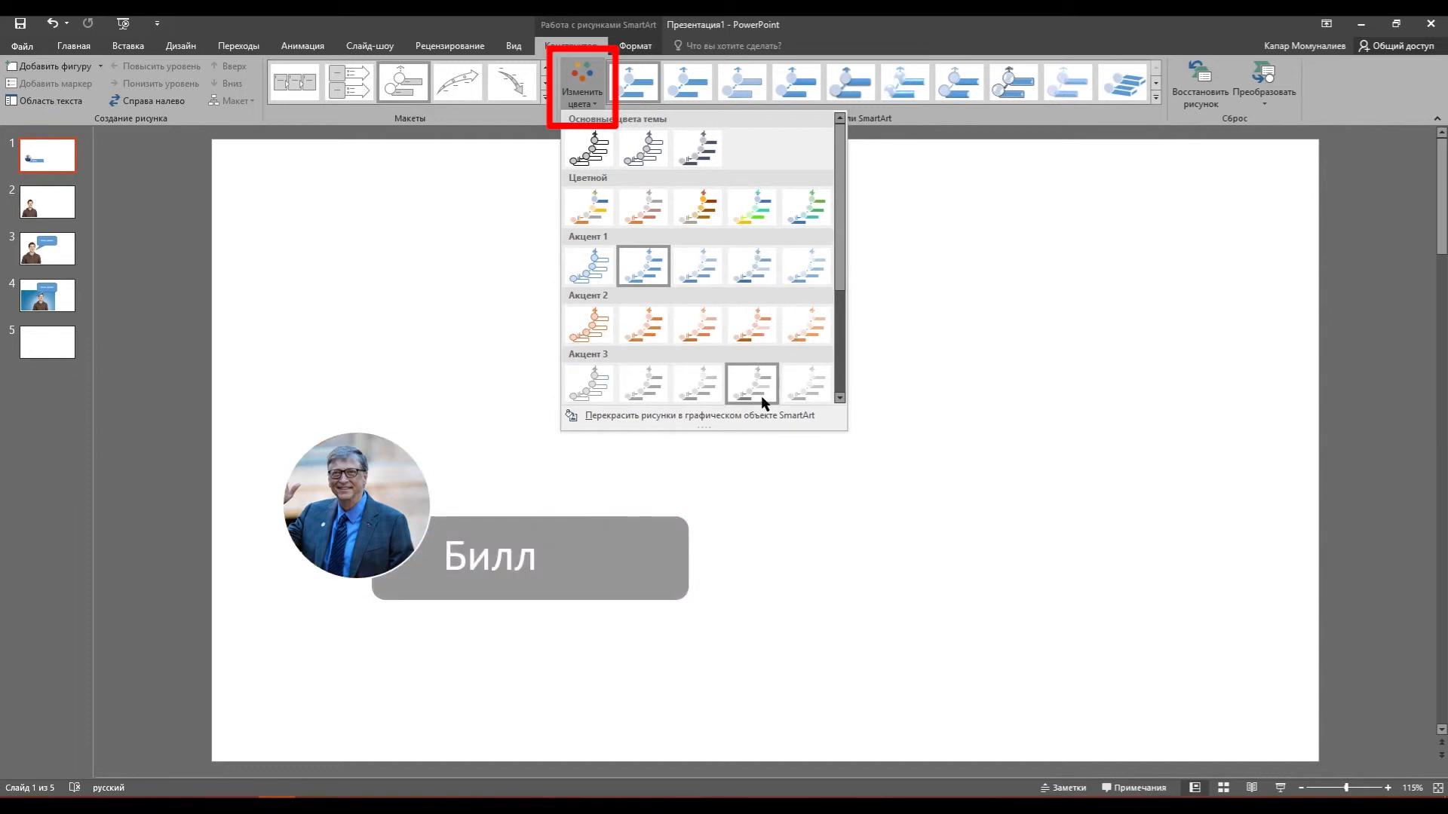
{"action": "left_click", "coordinate": [658, 328]}
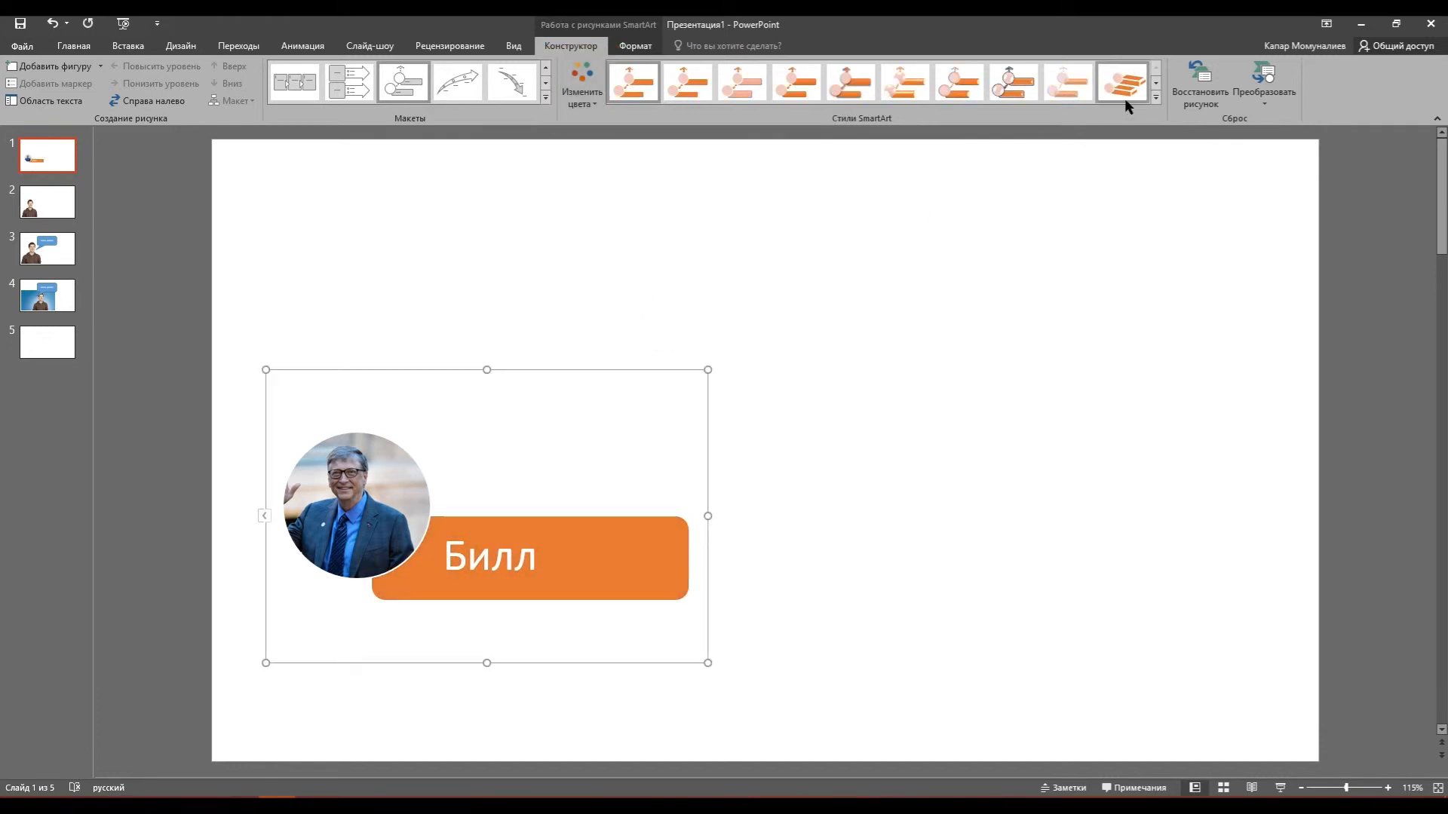
{"action": "left_click", "coordinate": [1155, 96]}
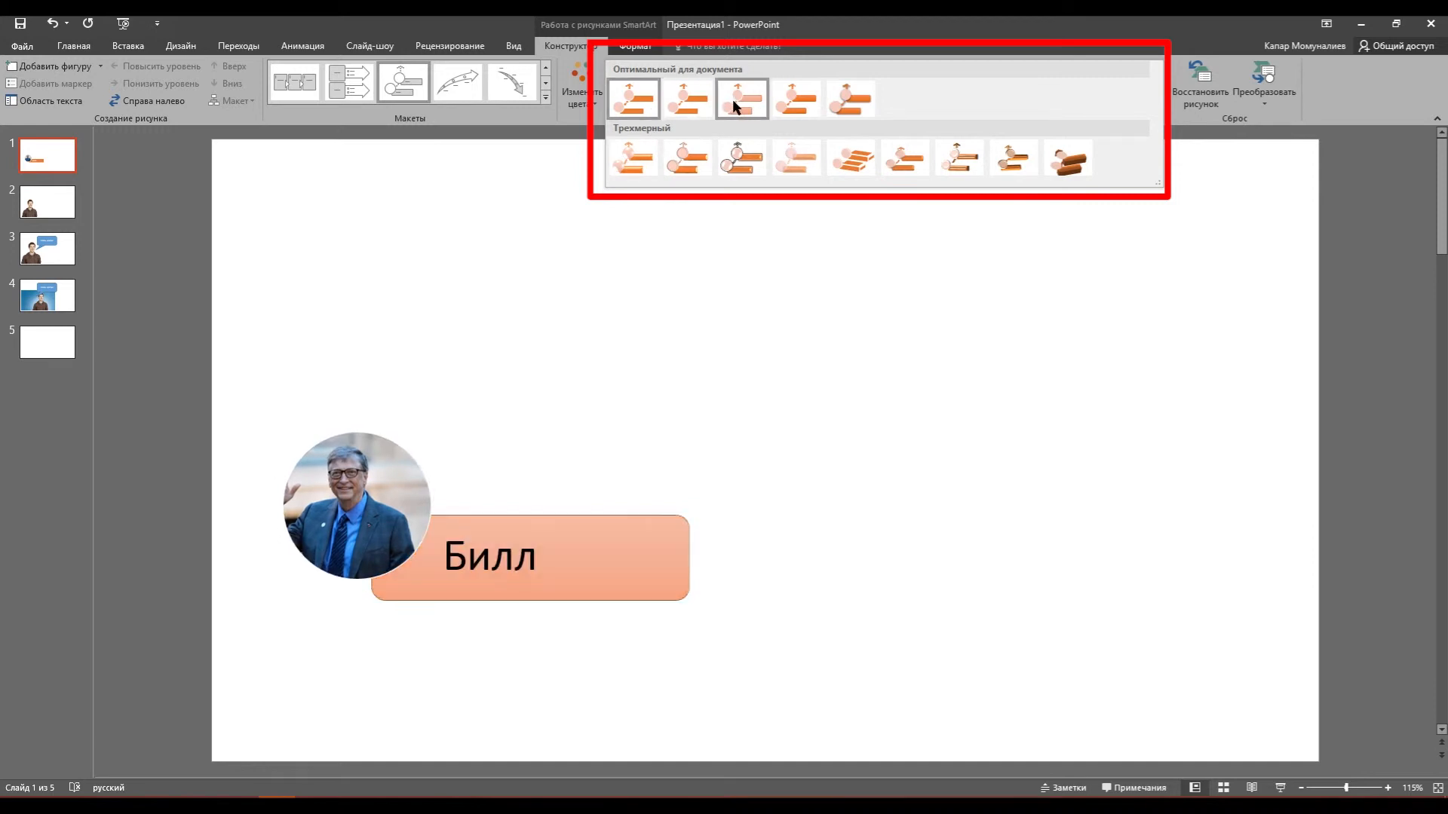
{"action": "left_click", "coordinate": [916, 347]}
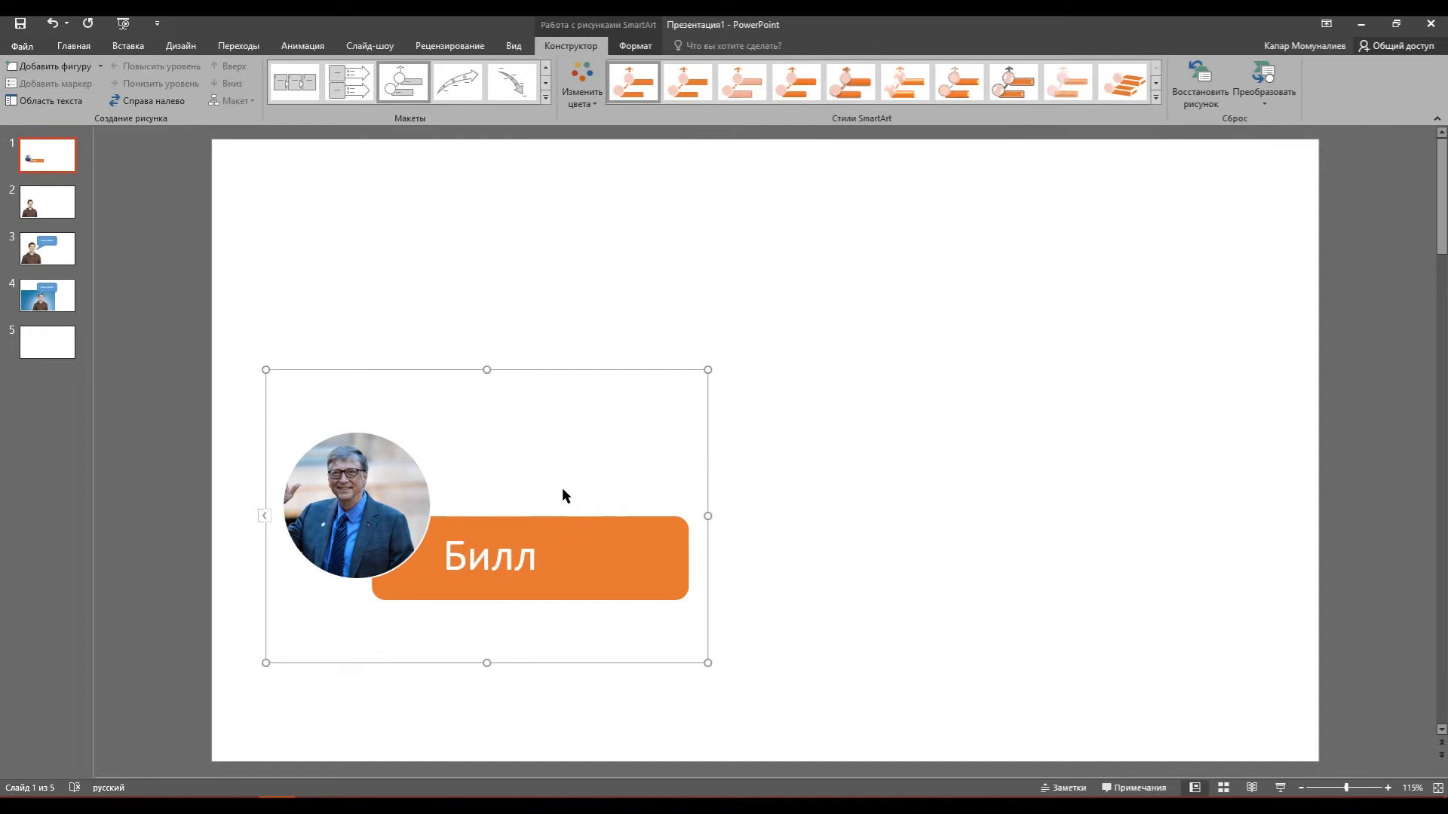